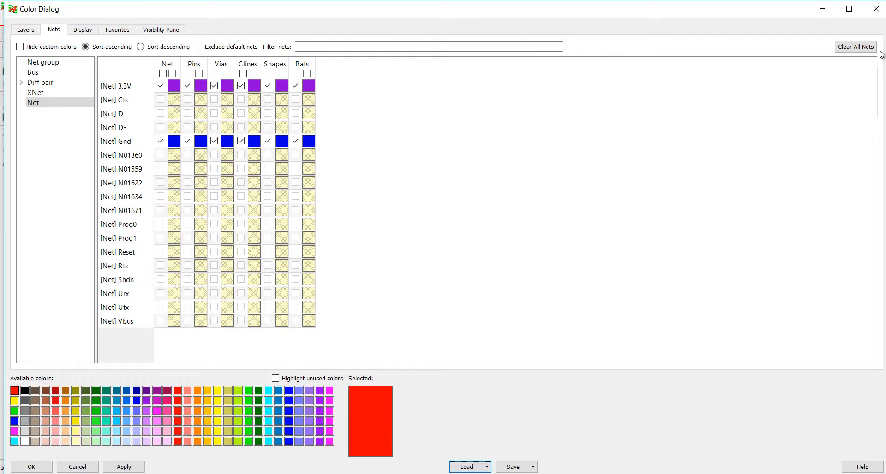
# Step: Clear all net color overrides and accept the color settings
pyautogui.click(855, 47)
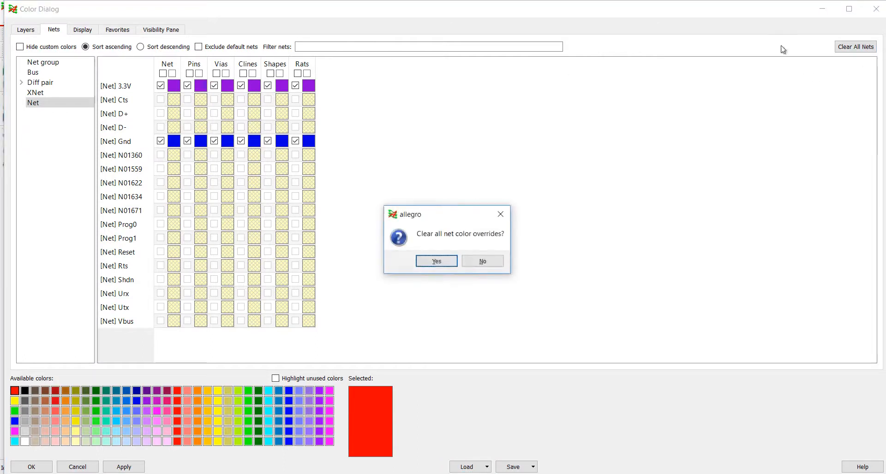
pyautogui.click(435, 261)
pyautogui.click(46, 466)
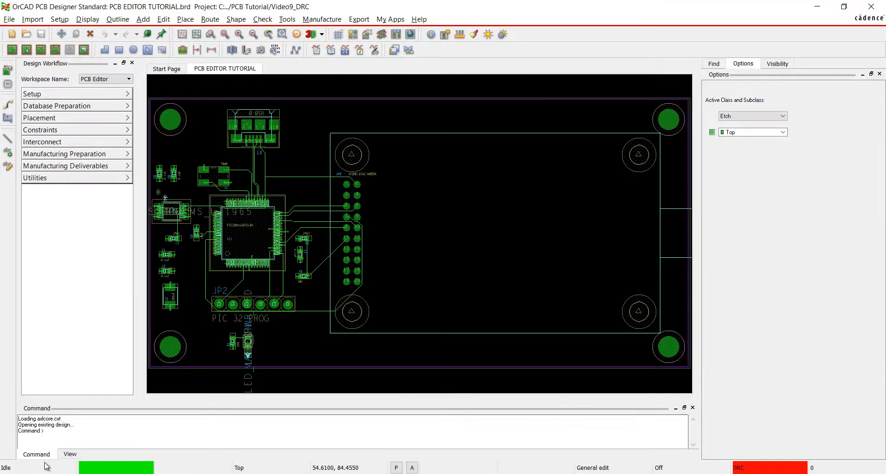
# Step: Turn on global visibility so that every board layer is displayed
pyautogui.click(785, 64)
pyautogui.click(768, 97)
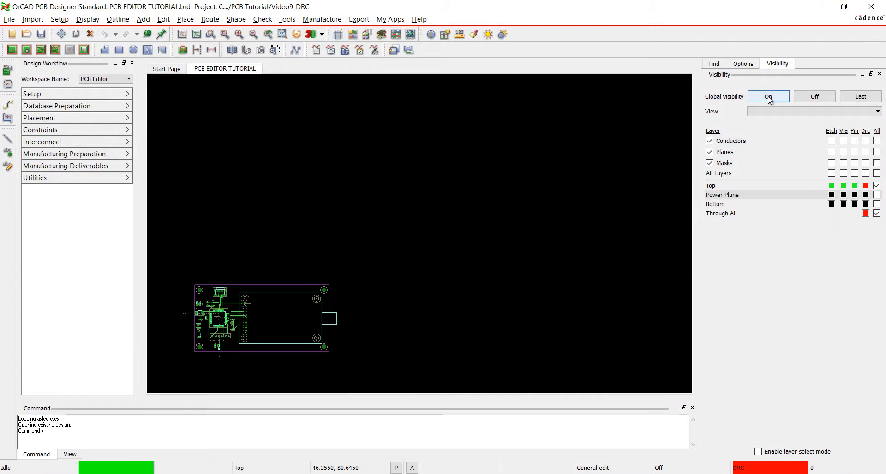
# Step: Move the entire board with all its elements to about (131.4450, 100.3300), nearer the middle of the drawing area
pyautogui.click(713, 64)
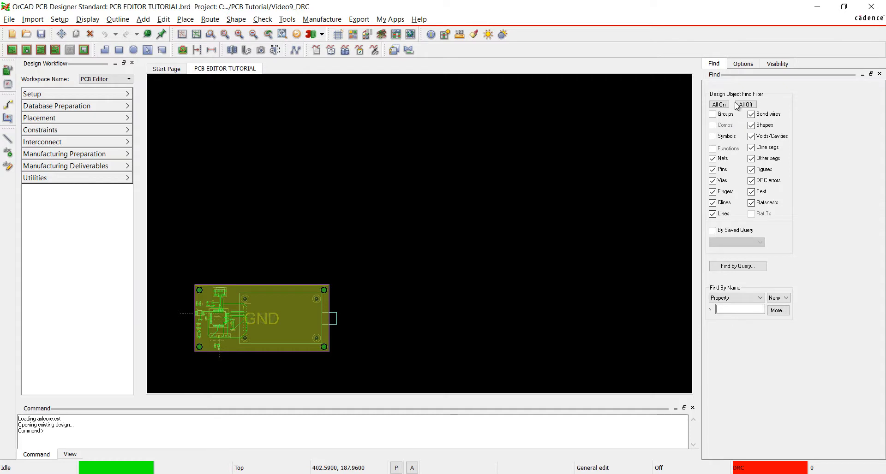
pyautogui.click(777, 64)
pyautogui.moveTo(162, 269); pyautogui.dragTo(364, 367)
pyautogui.click(62, 35)
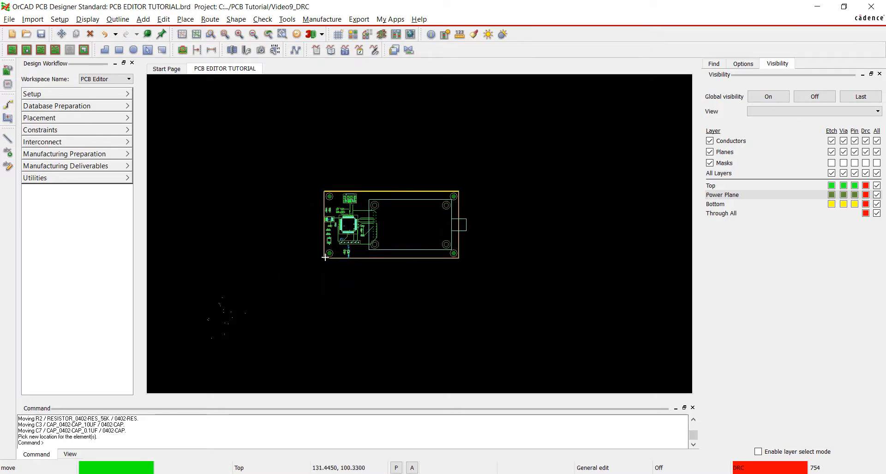
pyautogui.click(324, 255)
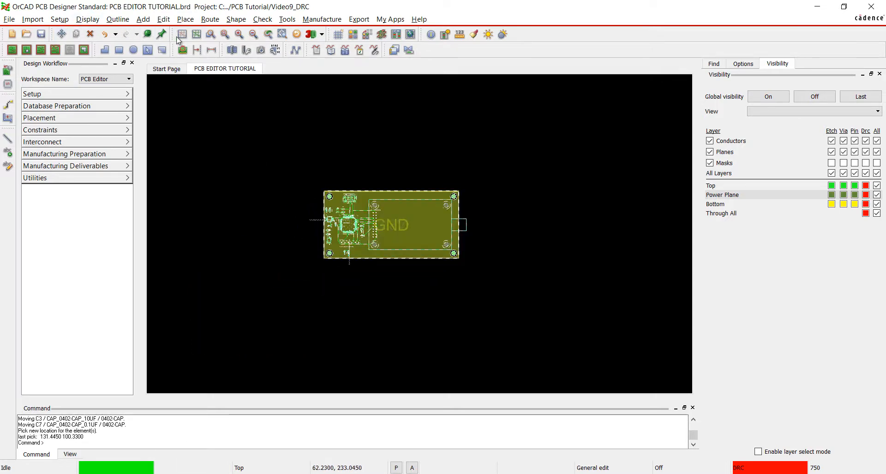
# Step: Change the drawing origin to the lower-left corner of the board outline, snapping the pick to the segment vertex
pyautogui.click(210, 36)
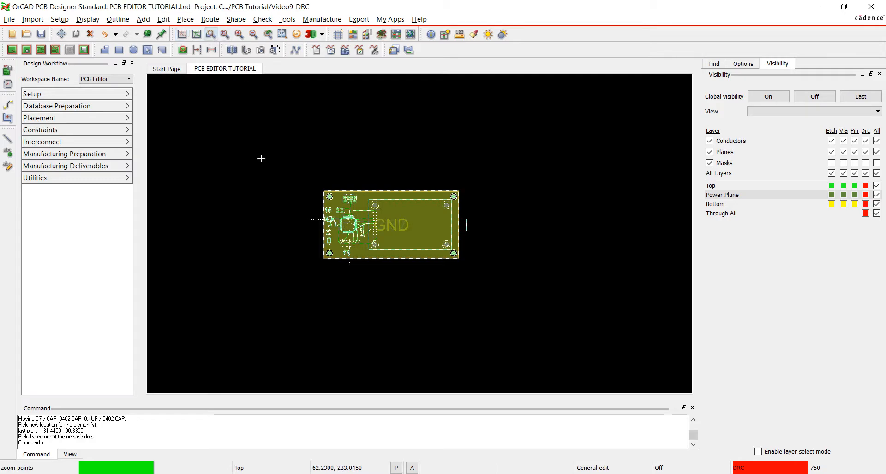
pyautogui.click(308, 244)
pyautogui.click(357, 279)
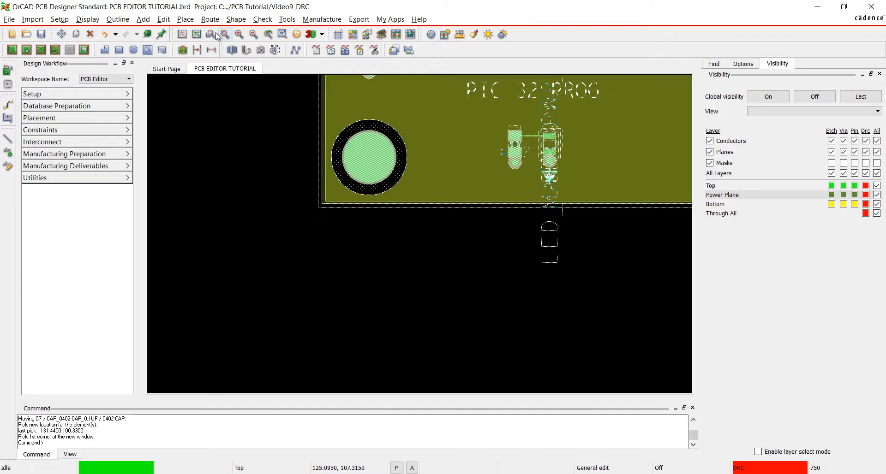
pyautogui.click(59, 19)
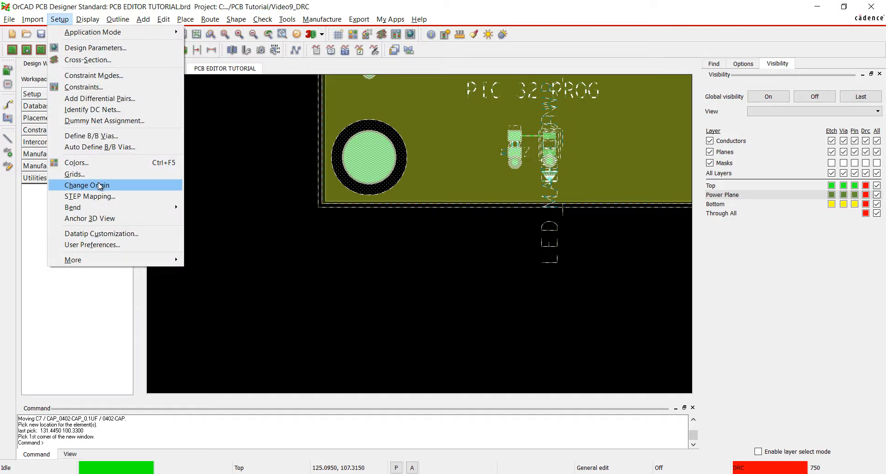
pyautogui.click(121, 186)
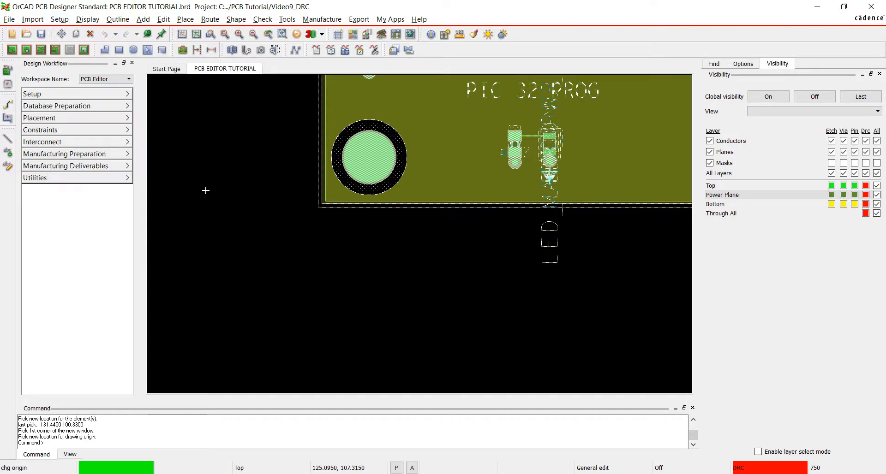
pyautogui.rightClick(318, 208)
pyautogui.moveTo(344, 231)
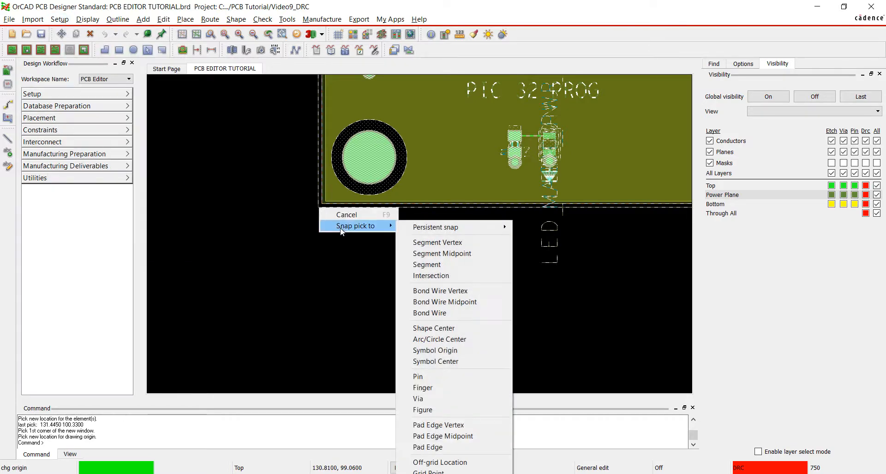
pyautogui.click(474, 242)
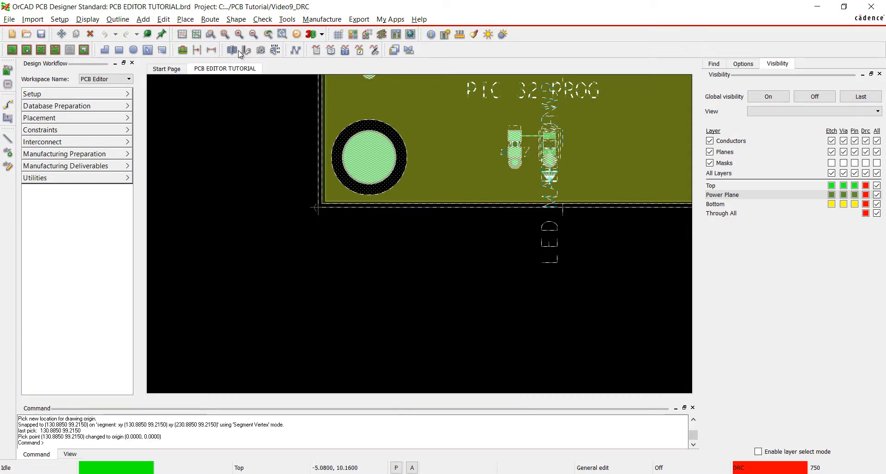
# Step: Start manual placement and have it list definitions from both the database and the library
pyautogui.click(224, 35)
pyautogui.click(442, 274)
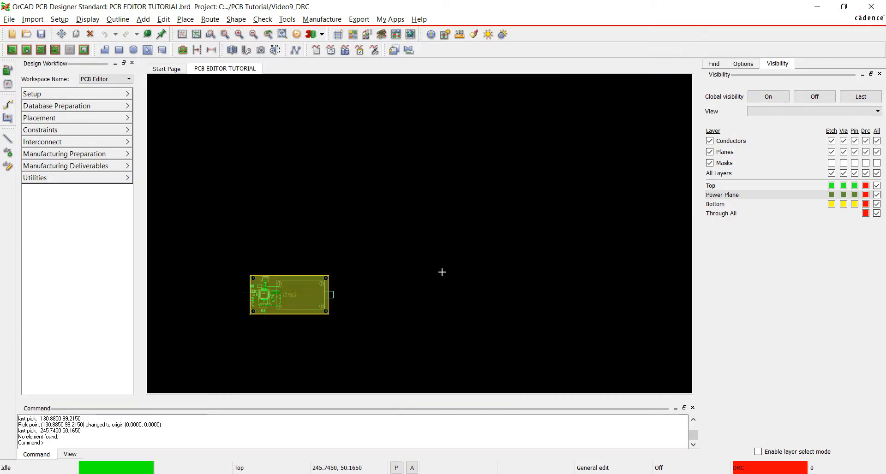
pyautogui.click(185, 19)
pyautogui.click(197, 29)
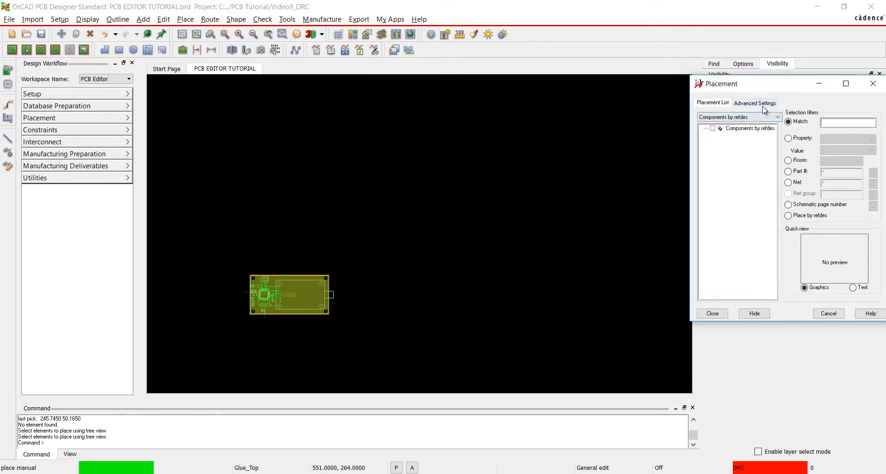
pyautogui.click(752, 105)
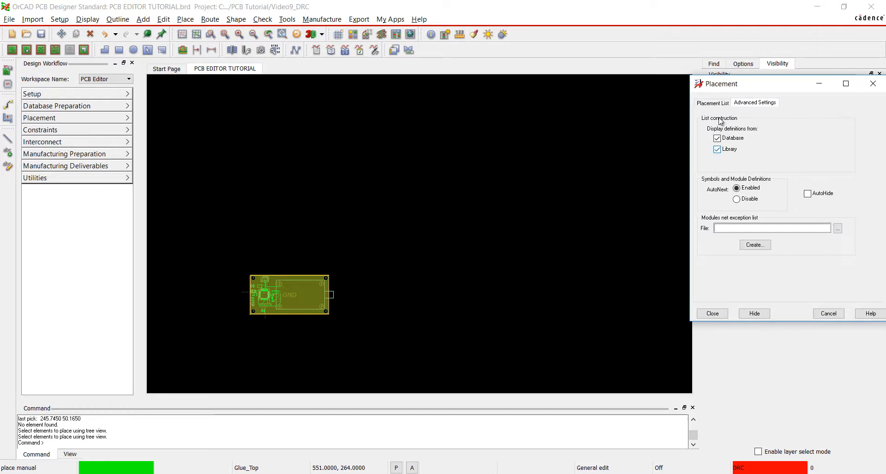
pyautogui.click(723, 104)
# Step: Place the ASIZEH format symbol around the board, with its lower-left corner at about (-18, -61)
pyautogui.click(731, 117)
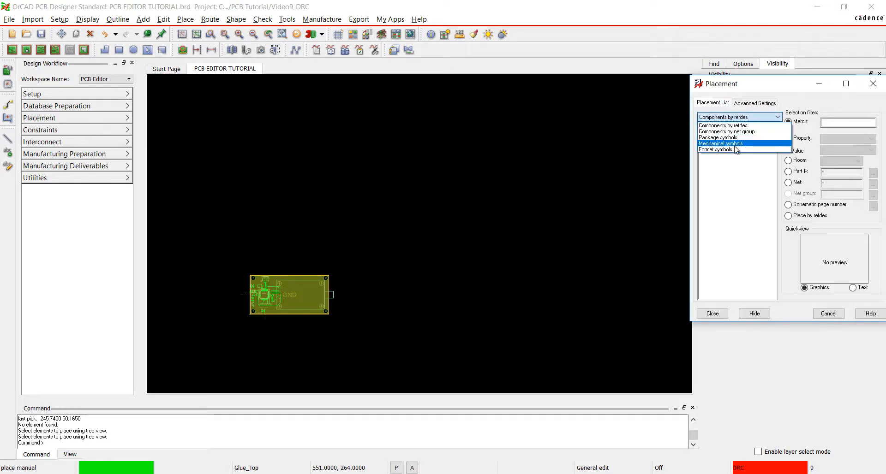
pyautogui.click(735, 150)
pyautogui.click(721, 135)
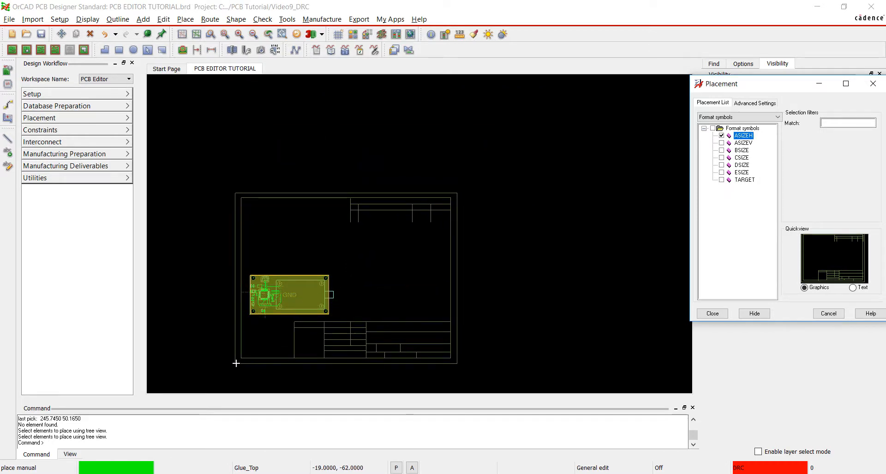
pyautogui.click(236, 363)
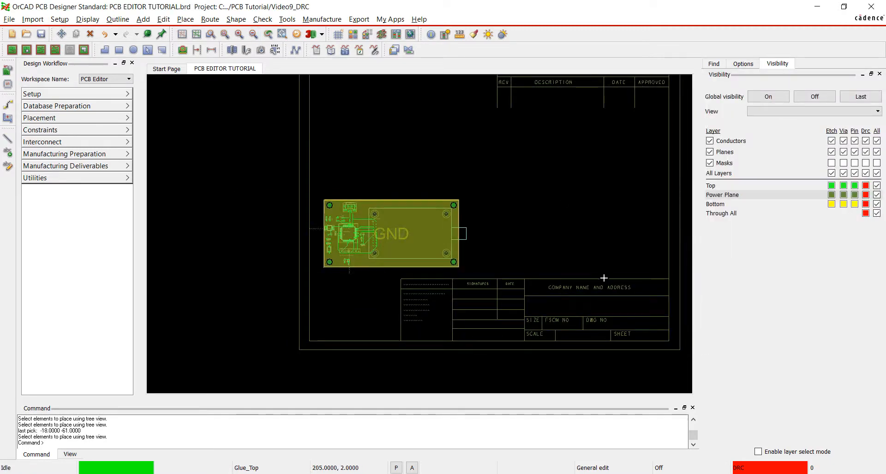
# Step: Change the "COMPANY NAME AND ADDRESS" text in the title block to "ENA DESIGN AUTOMATION"
pyautogui.rightClick(603, 279)
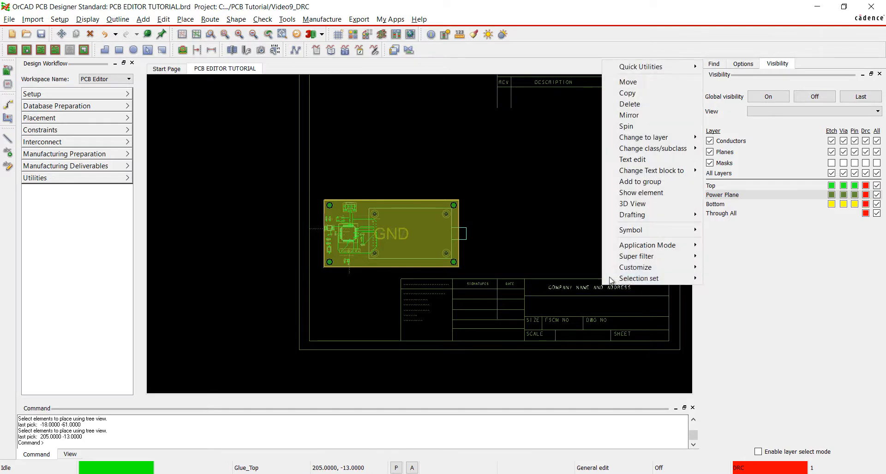
pyautogui.click(643, 159)
pyautogui.hotkey('ctrl', 'a')
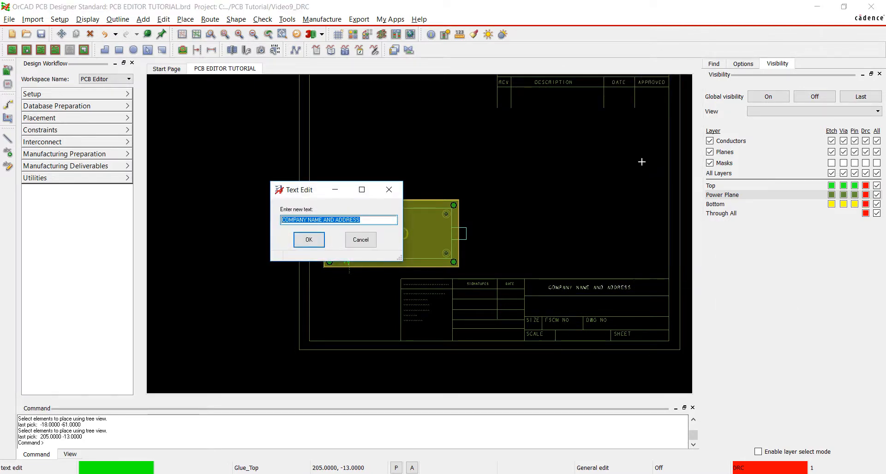
pyautogui.write('ENA DESIGN AUTOMATION')
pyautogui.press('Return')
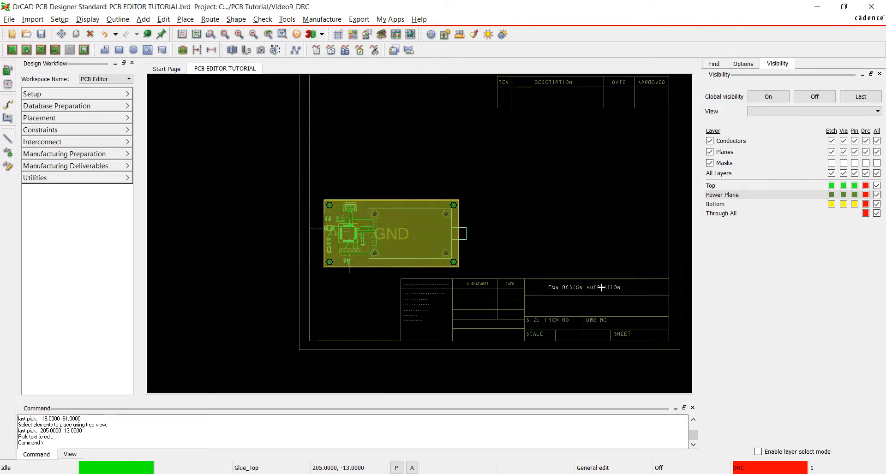
pyautogui.click(589, 367)
# Step: Delete the LED text crossing the board's lower edge and the T1965 text crossing its left edge
pyautogui.press('F2')
pyautogui.rightClick(247, 385)
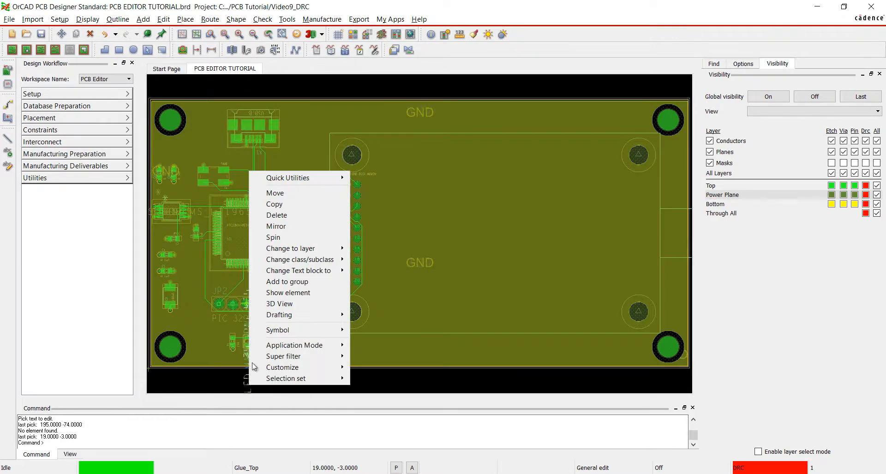
pyautogui.click(282, 215)
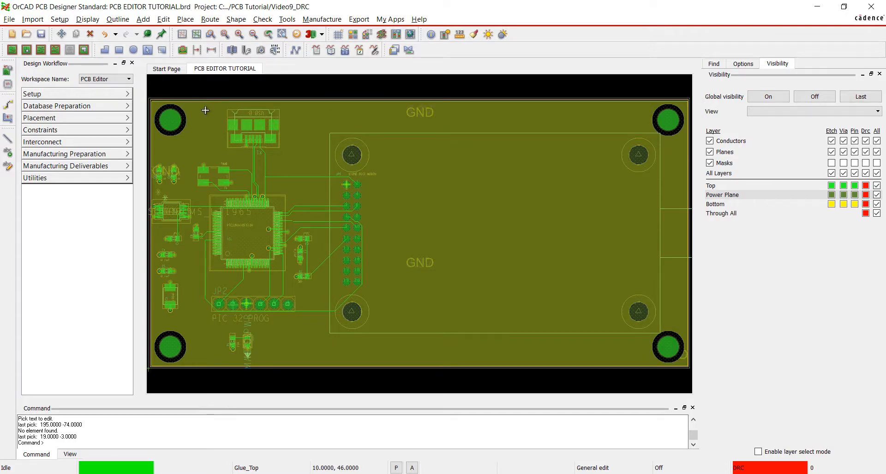
pyautogui.click(253, 34)
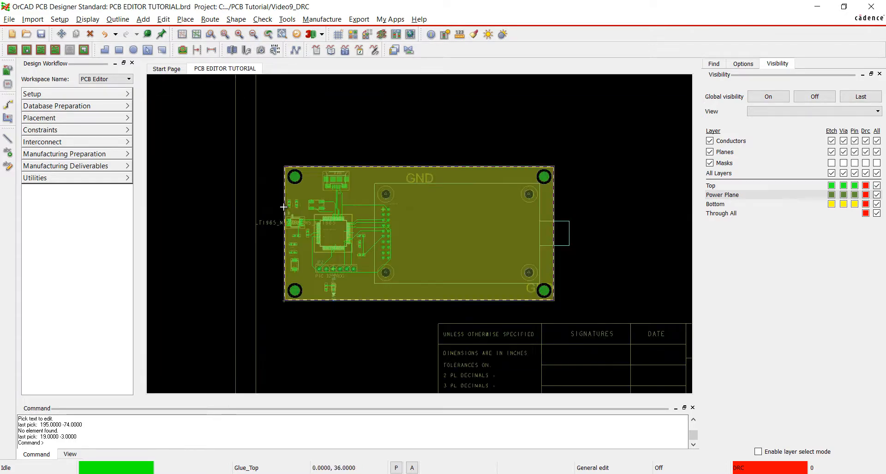
pyautogui.rightClick(273, 223)
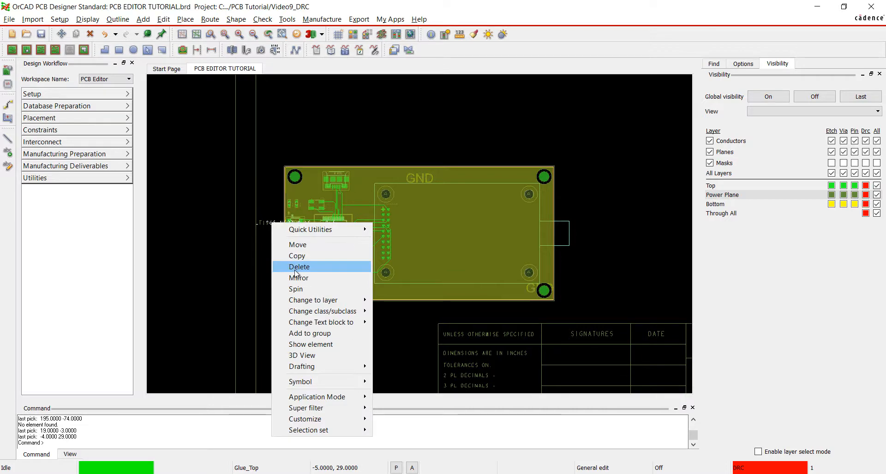
pyautogui.click(295, 268)
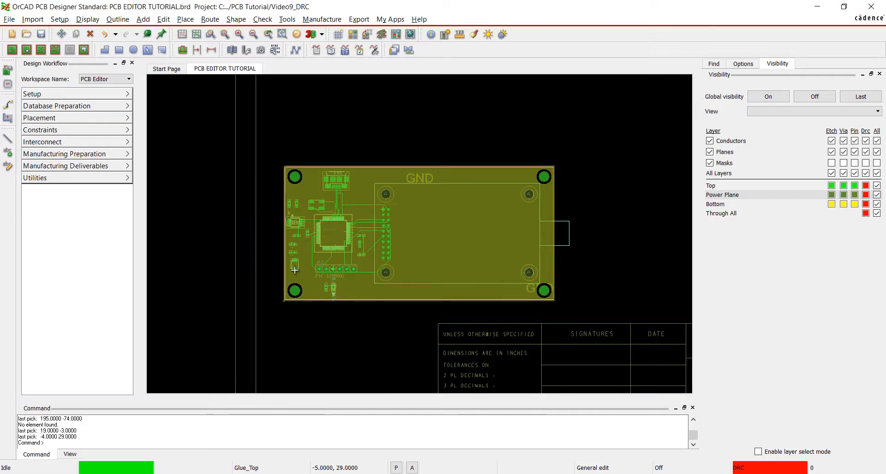
# Step: Move the Main_Pwr silkscreen reference designator just to the right of its LED
pyautogui.click(223, 33)
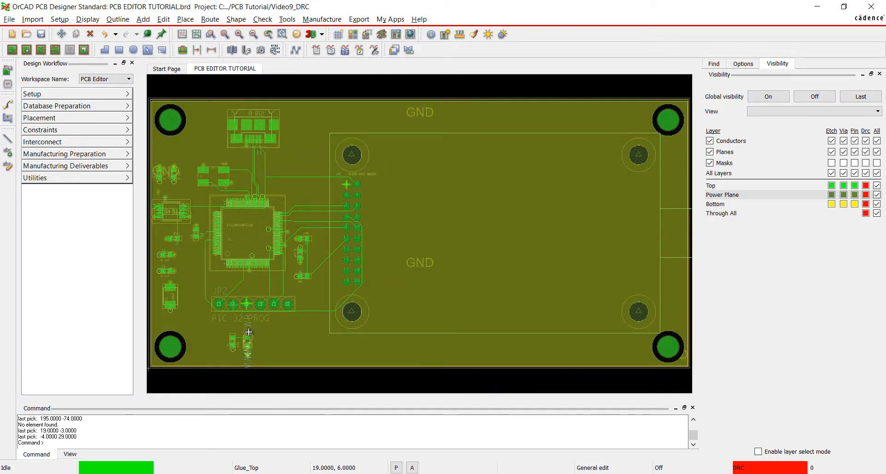
pyautogui.moveTo(249, 328); pyautogui.dragTo(264, 329)
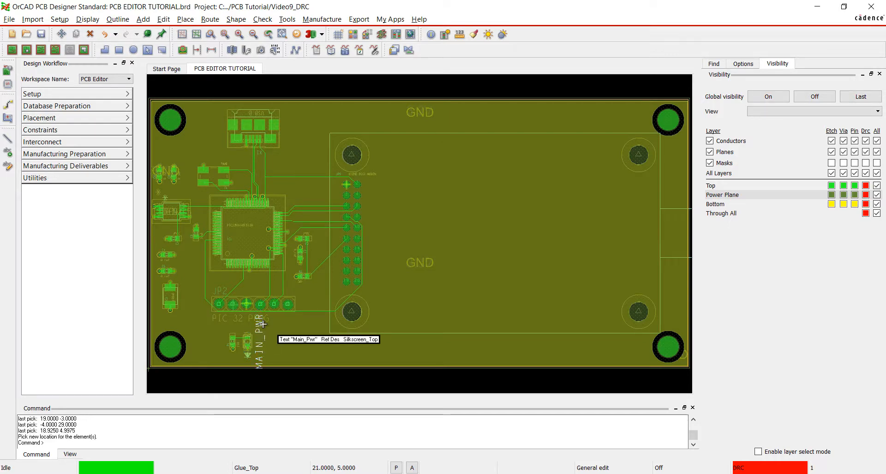
# Step: Use Change Objects with text block 2 to resize the reference designators of MAIN_PWR, JP2, IC1 and the neighboring connector parts
pyautogui.click(163, 19)
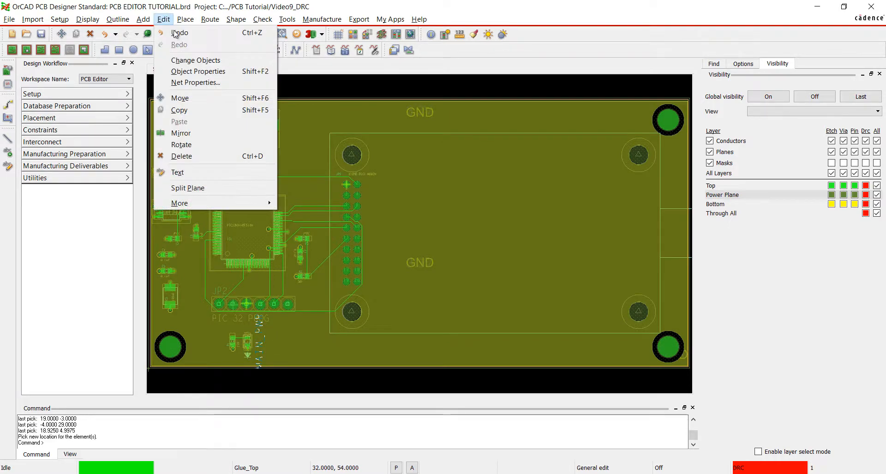
pyautogui.click(184, 61)
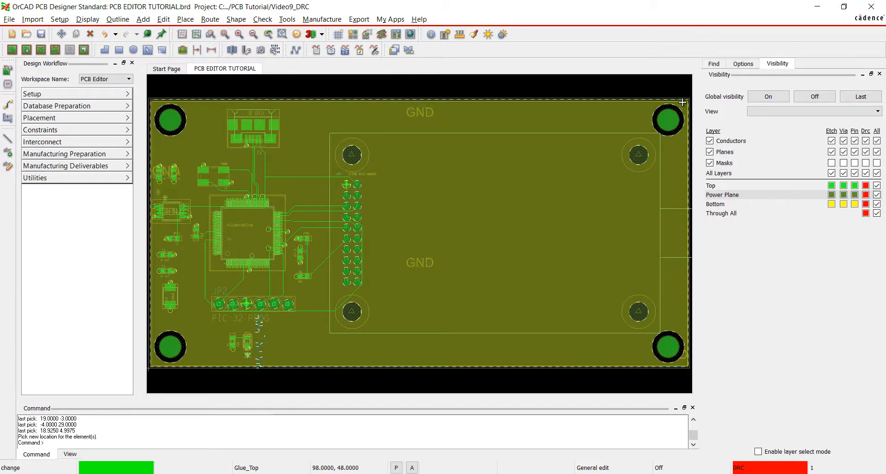
pyautogui.click(743, 63)
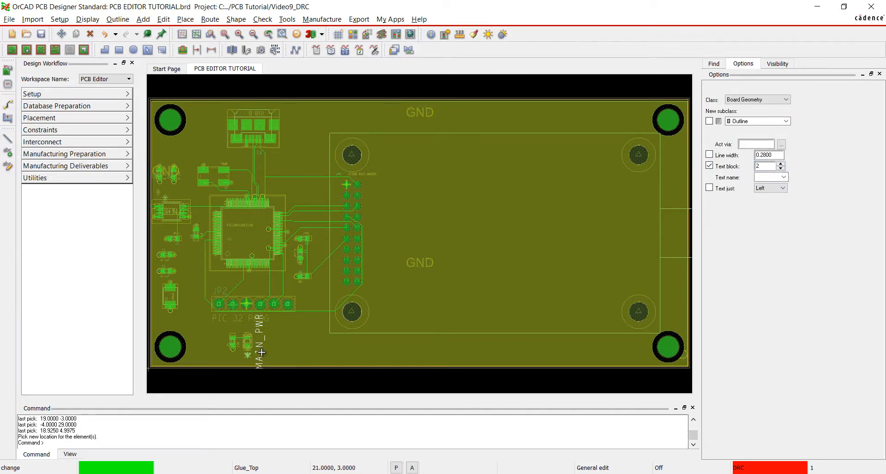
pyautogui.click(218, 297)
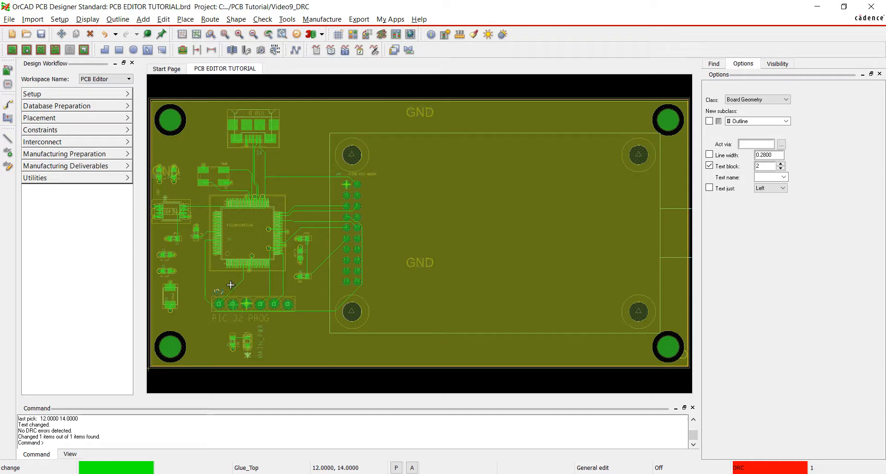
pyautogui.click(341, 174)
pyautogui.click(259, 154)
pyautogui.click(290, 273)
pyautogui.click(229, 238)
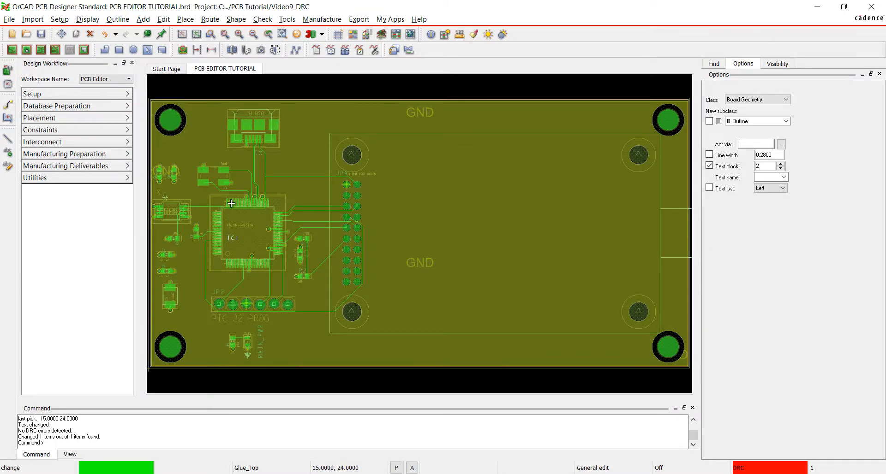
# Step: Apply text block 2 to the reference designators of the small components along the board's left side
pyautogui.click(168, 171)
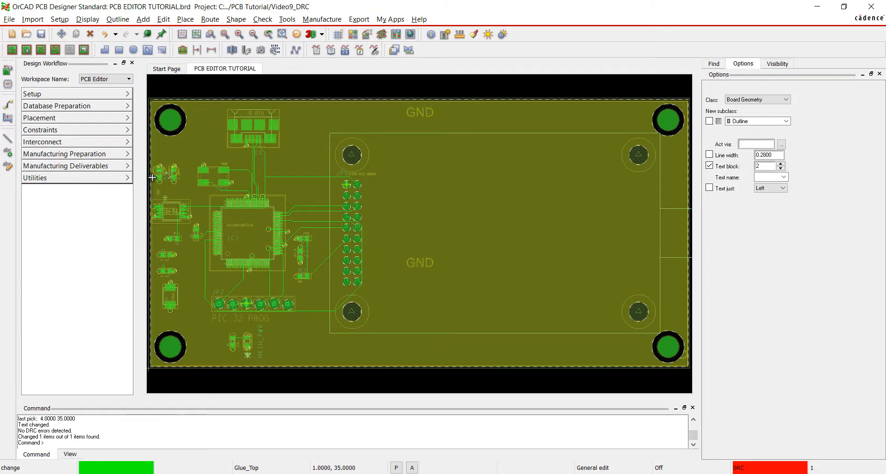
pyautogui.click(182, 242)
pyautogui.click(192, 236)
pyautogui.click(164, 252)
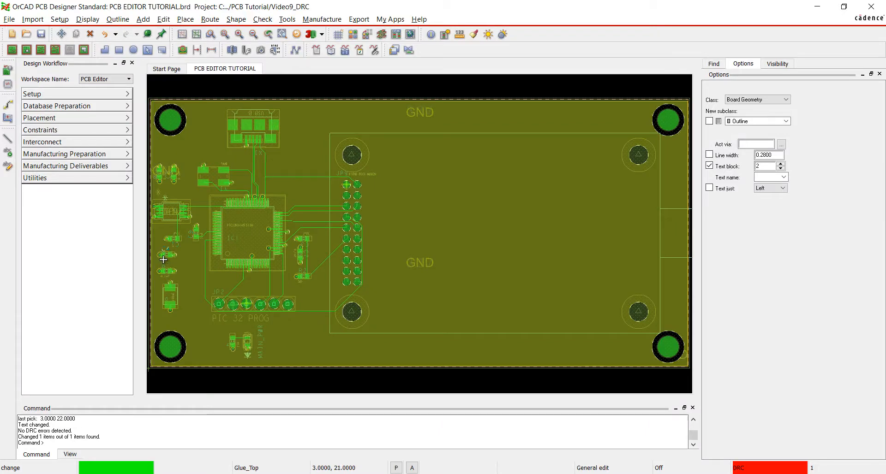
pyautogui.click(167, 267)
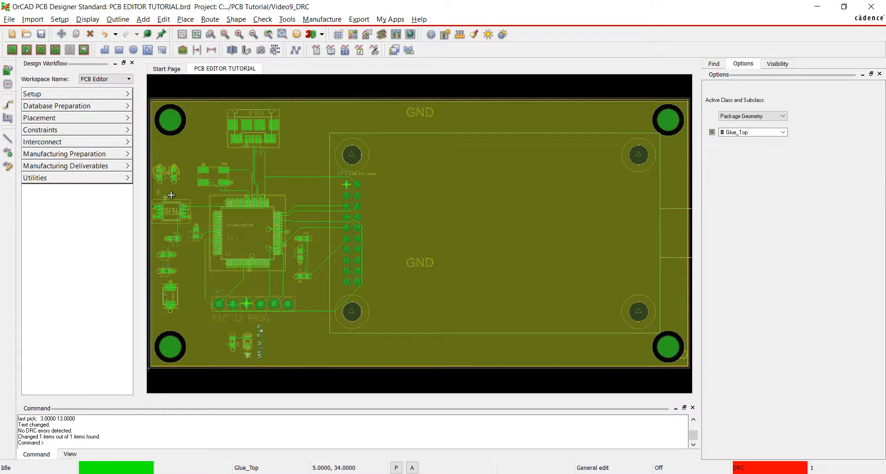
# Step: Add the text "JP9" in the middle of the JP9 module, using class Ref Des, subclass Assembly_Top and text block 2
pyautogui.click(143, 18)
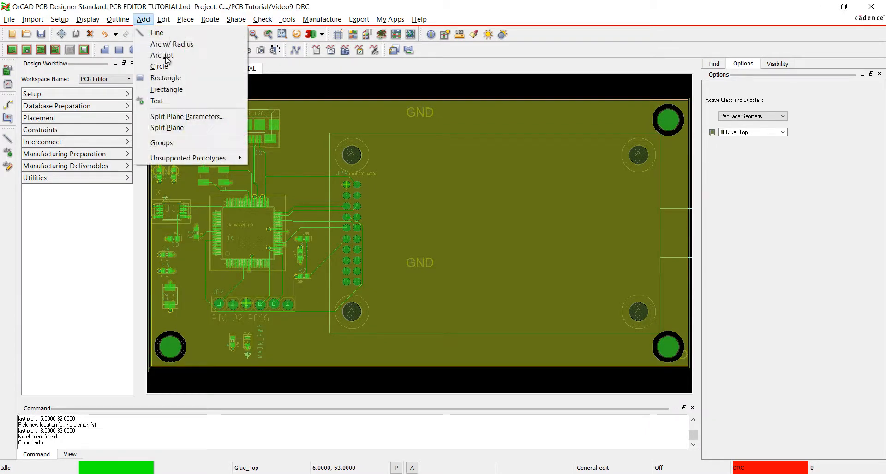
pyautogui.click(181, 100)
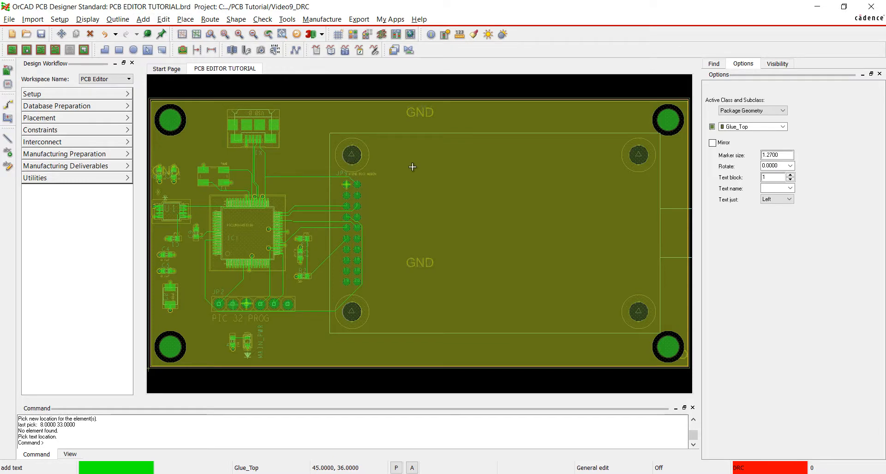
pyautogui.click(761, 111)
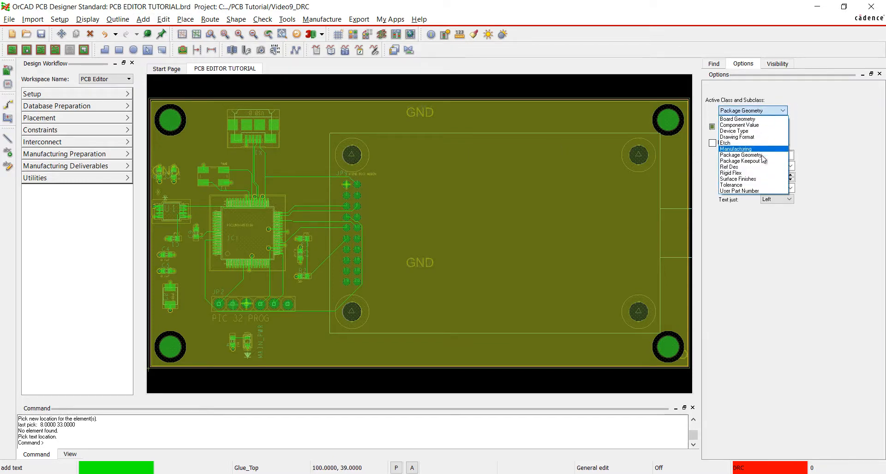
pyautogui.click(757, 171)
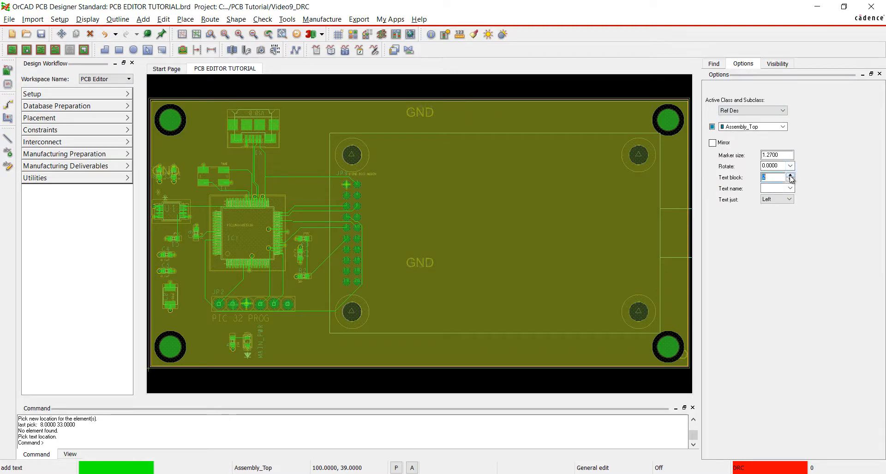
pyautogui.click(346, 251)
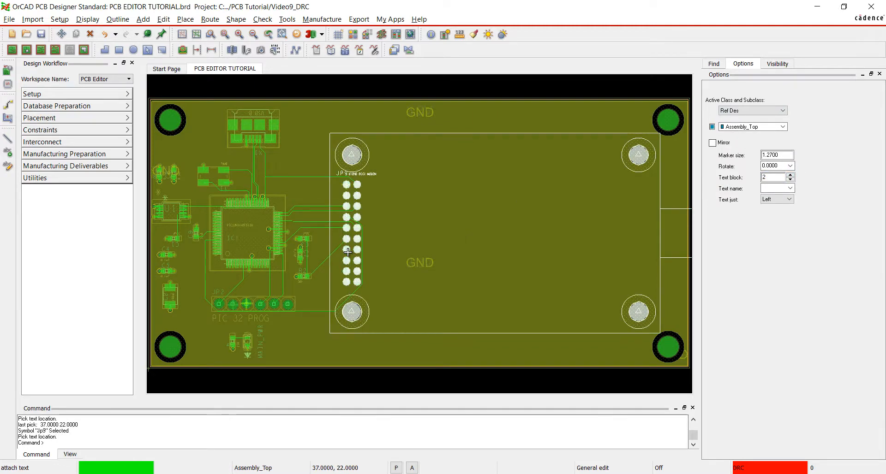
pyautogui.click(422, 225)
pyautogui.write('J')
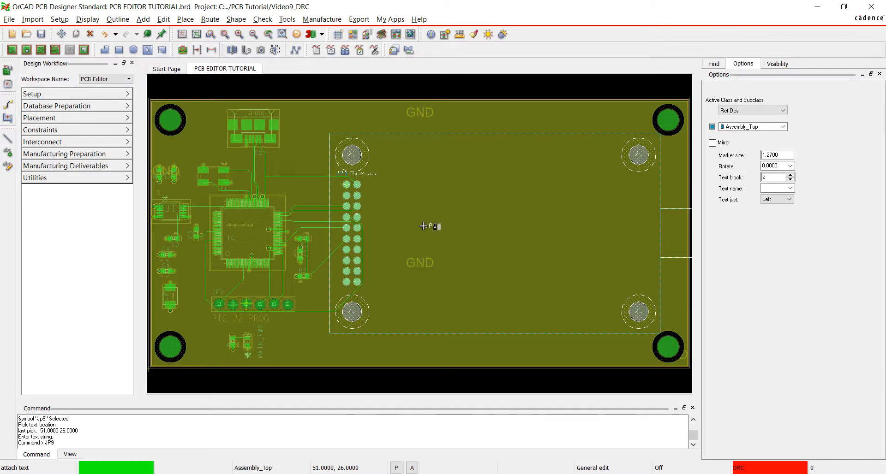
pyautogui.write('P9')
pyautogui.press('Return')
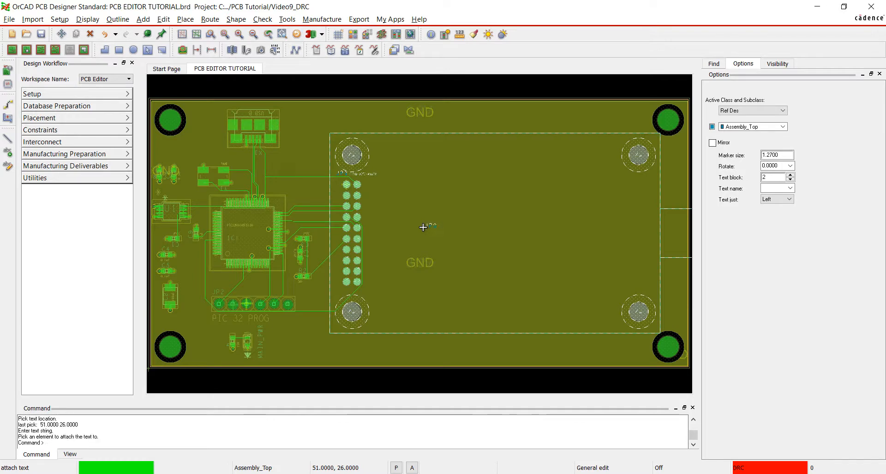
pyautogui.rightClick(432, 315)
pyautogui.click(442, 321)
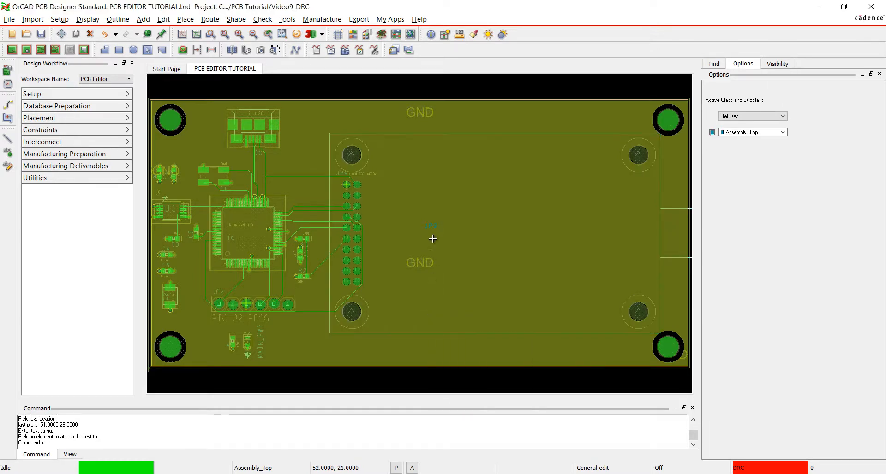
pyautogui.doubleClick(432, 227)
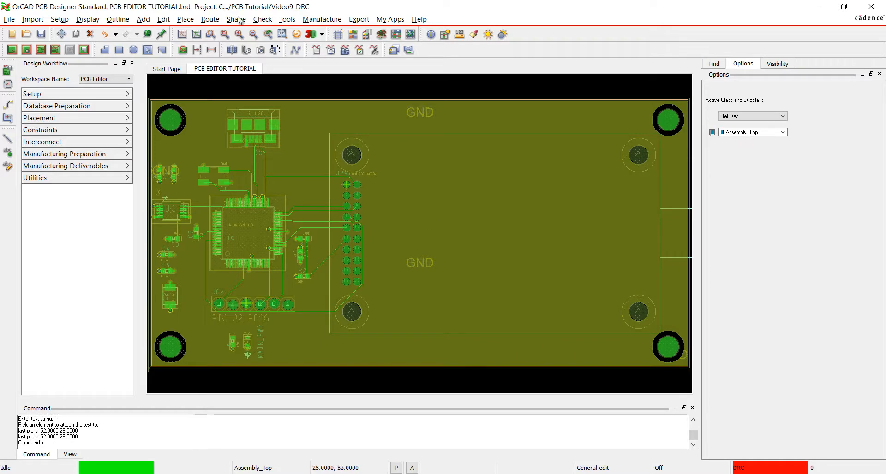
# Step: Check the output directory preferences under File_management, especially the ads_sdart artwork folder
pyautogui.click(60, 19)
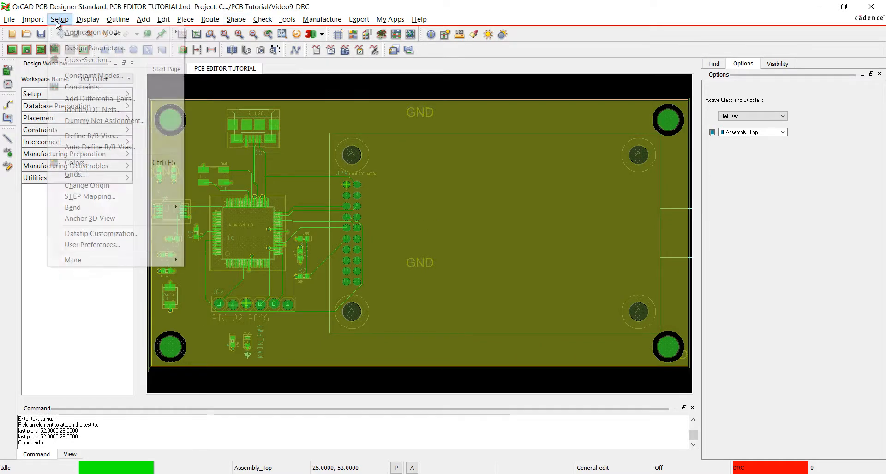
pyautogui.click(81, 245)
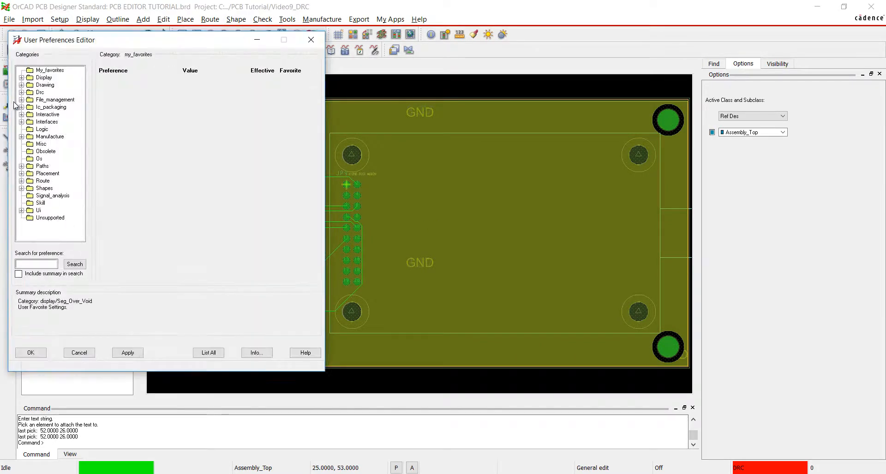
pyautogui.click(21, 100)
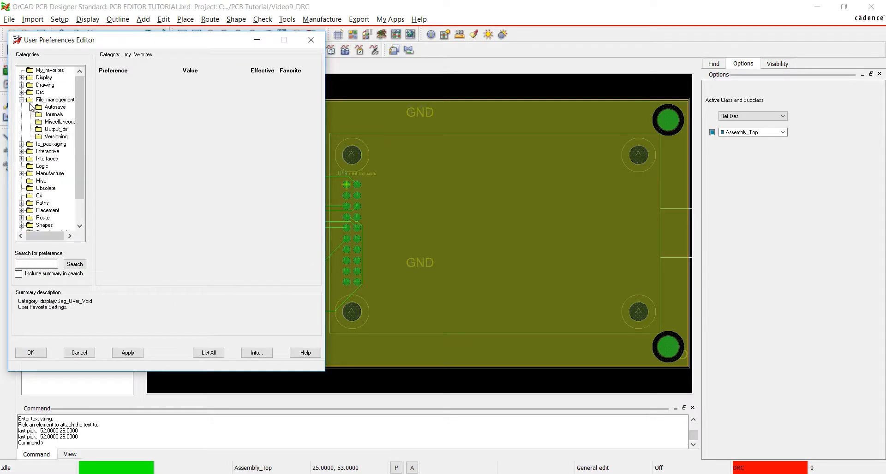
pyautogui.click(56, 129)
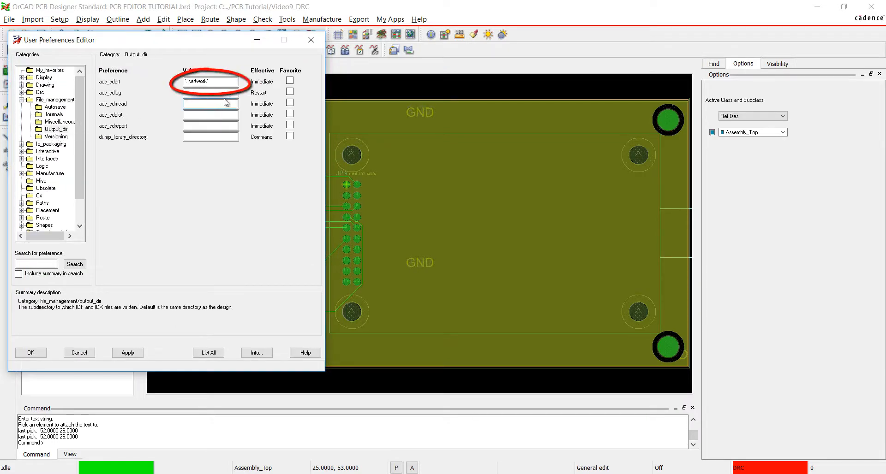
pyautogui.click(211, 137)
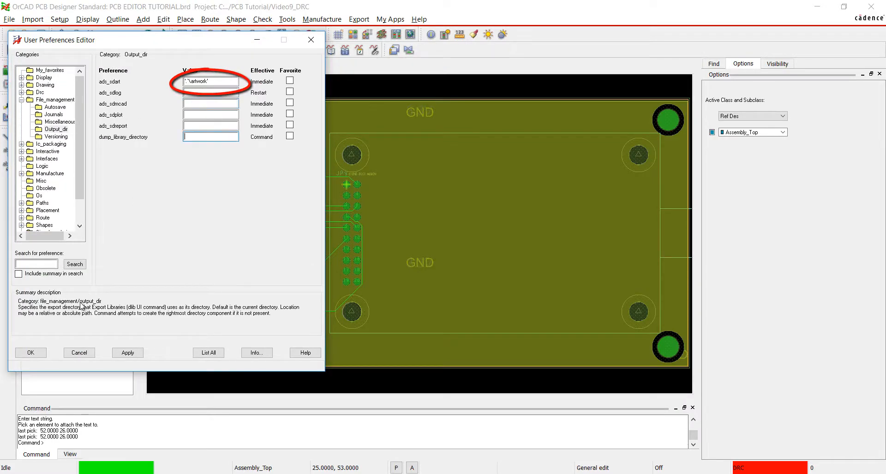
pyautogui.click(30, 353)
# Step: Validate the drill table, auto-generate the drill hole symbols and update the design padstacks with them
pyautogui.press('F2')
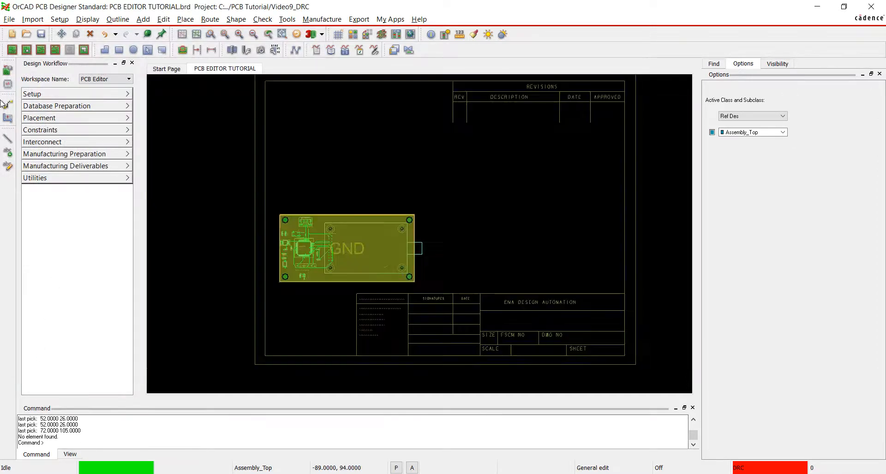
pyautogui.click(323, 19)
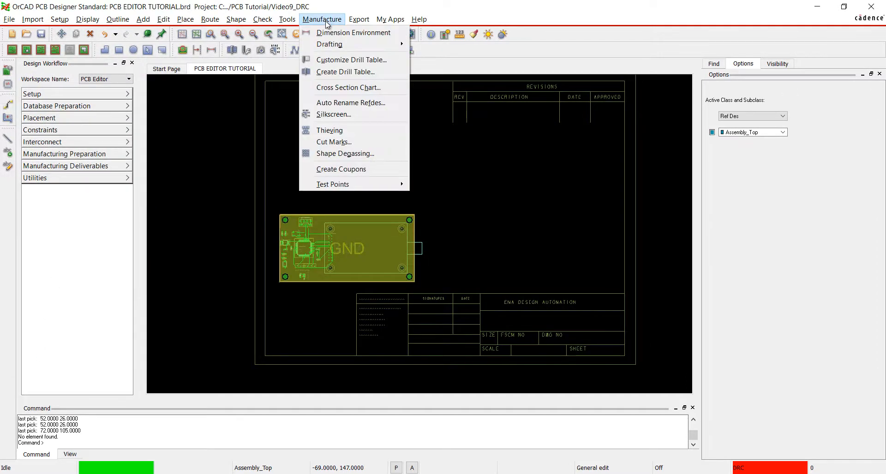
pyautogui.click(339, 60)
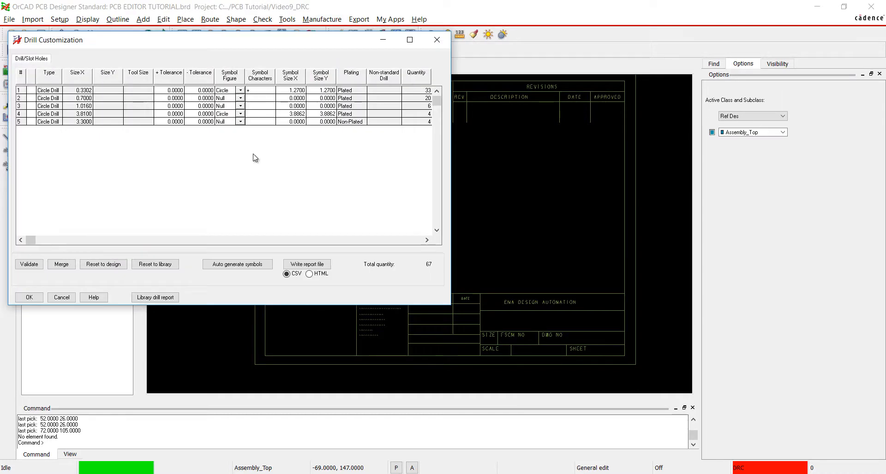
pyautogui.click(29, 265)
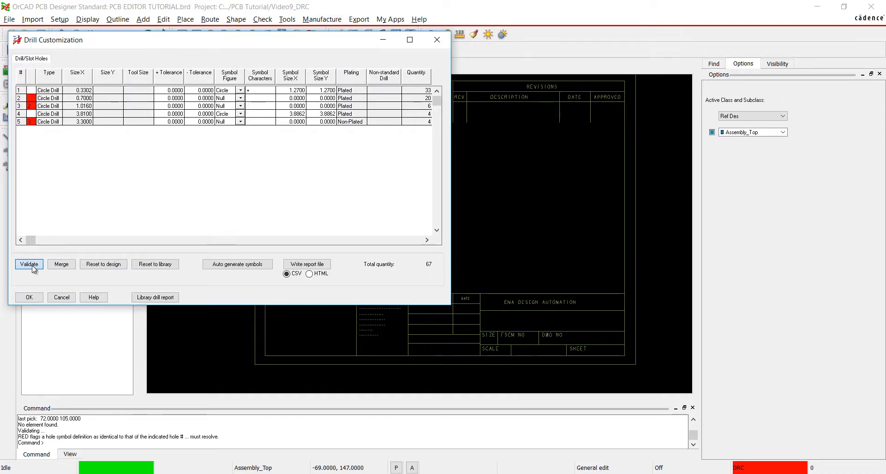
pyautogui.click(237, 265)
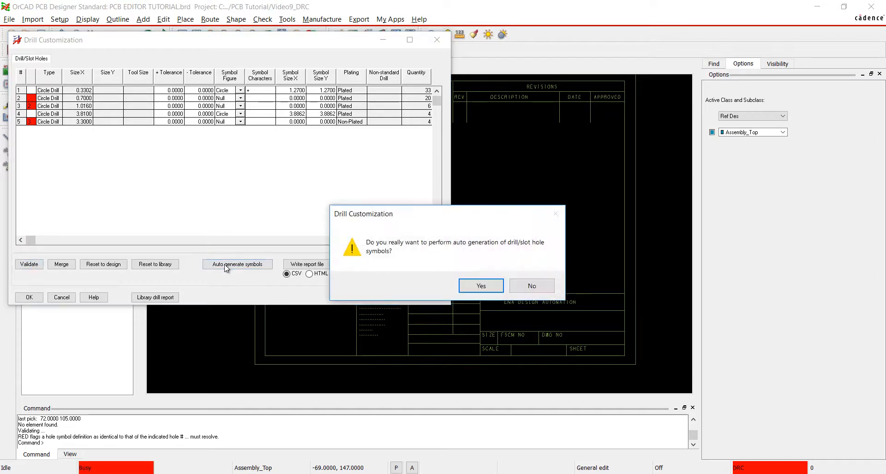
pyautogui.click(479, 288)
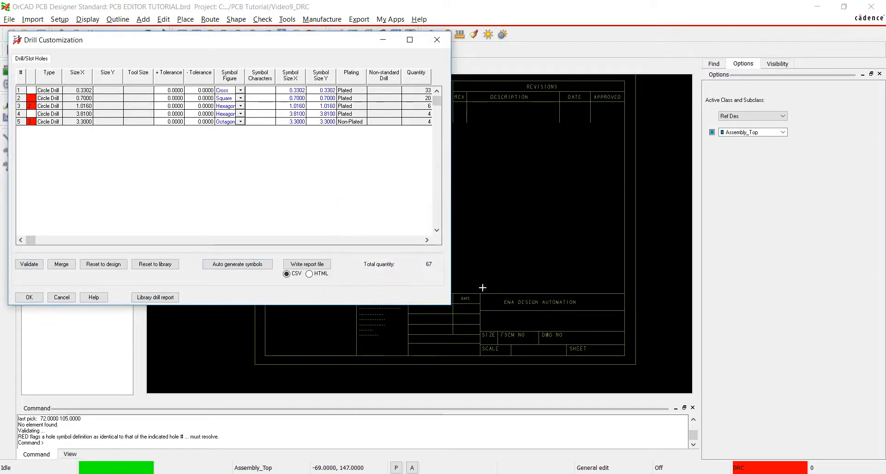
pyautogui.click(29, 297)
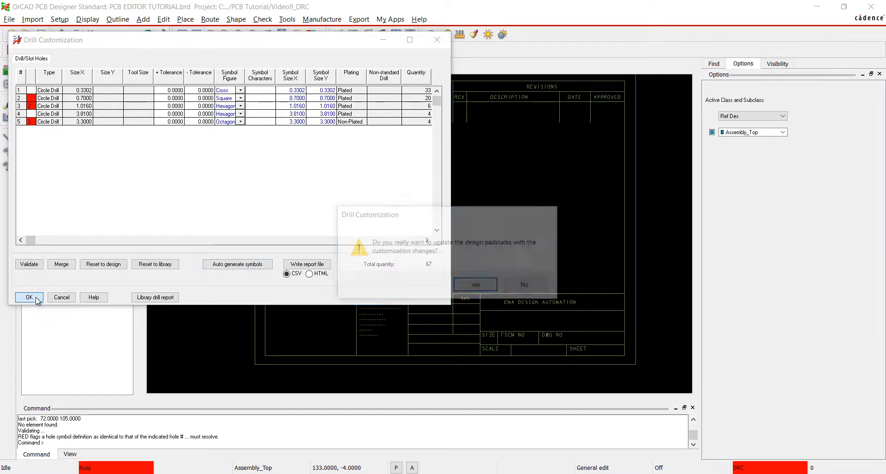
pyautogui.click(477, 287)
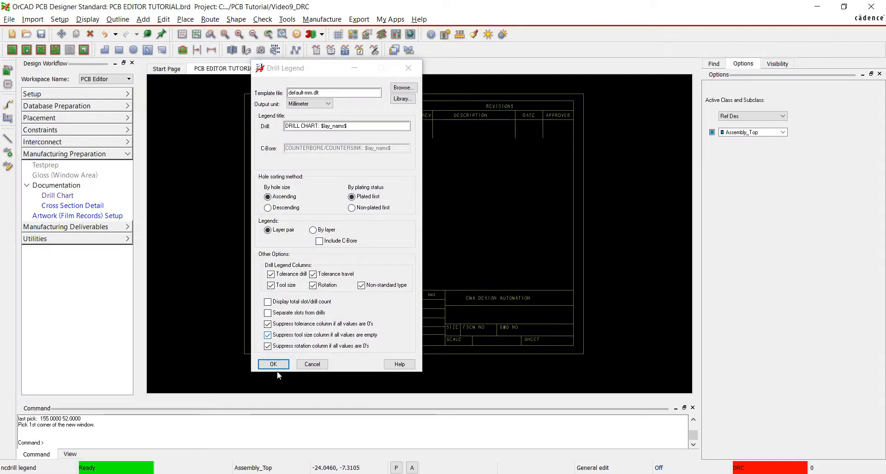
# Step: Create a millimetre layer-pair drill chart from default-mm.dlt and place it to the right of the board, above the title block
pyautogui.click(276, 365)
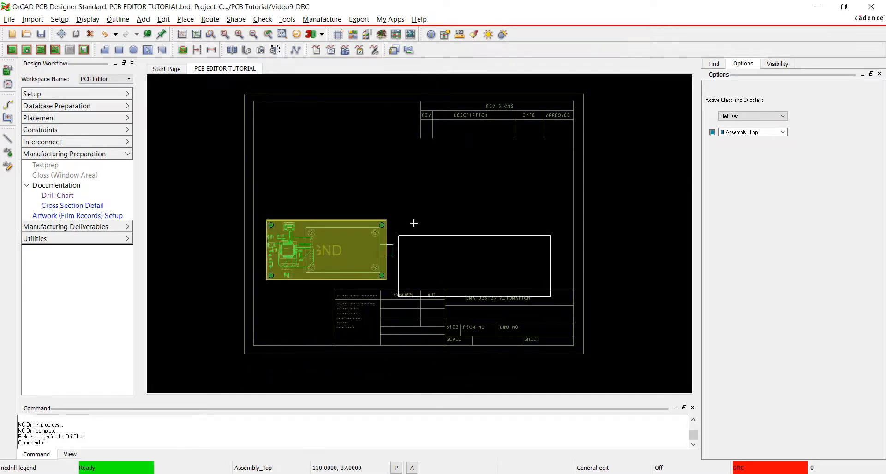
pyautogui.click(410, 222)
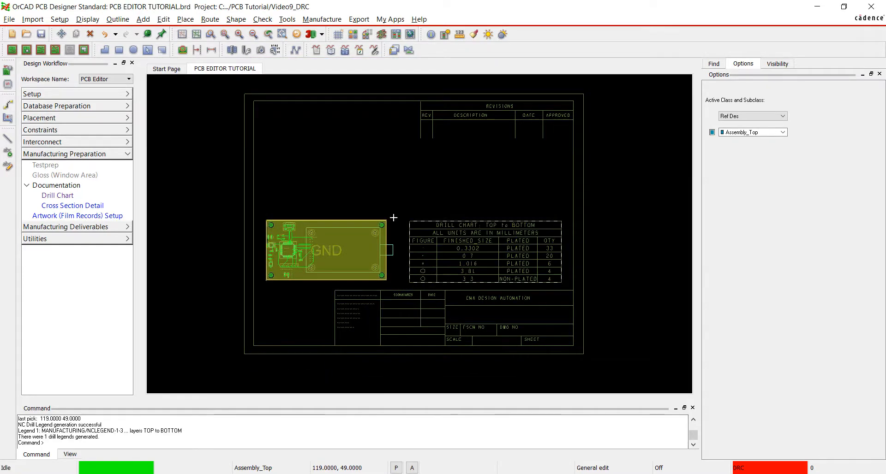
# Step: Create a cross section chart in millimetres with text block 3 and place it above the drill chart
pyautogui.click(87, 205)
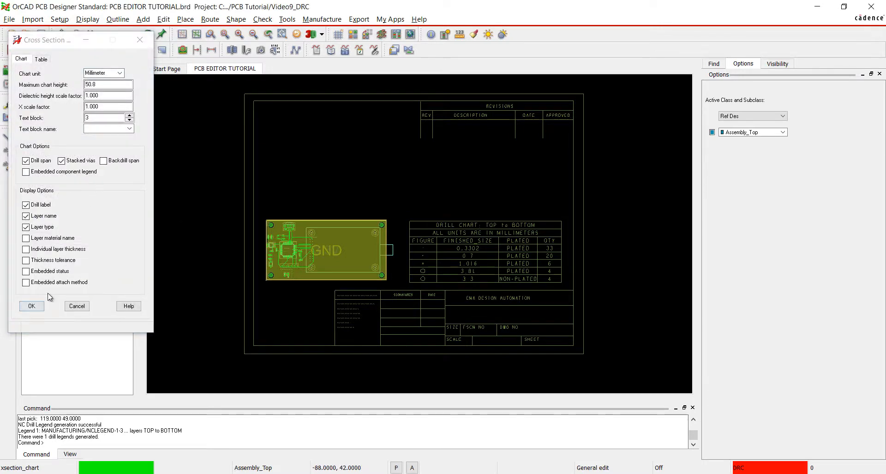
pyautogui.click(31, 306)
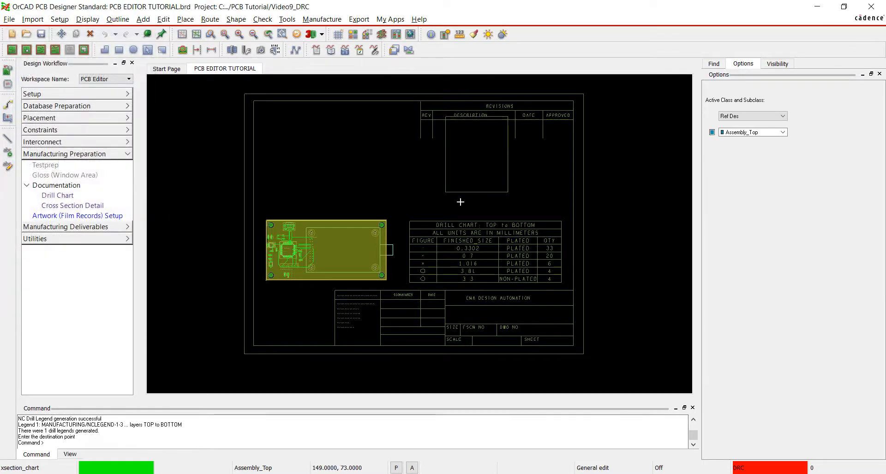
pyautogui.click(454, 216)
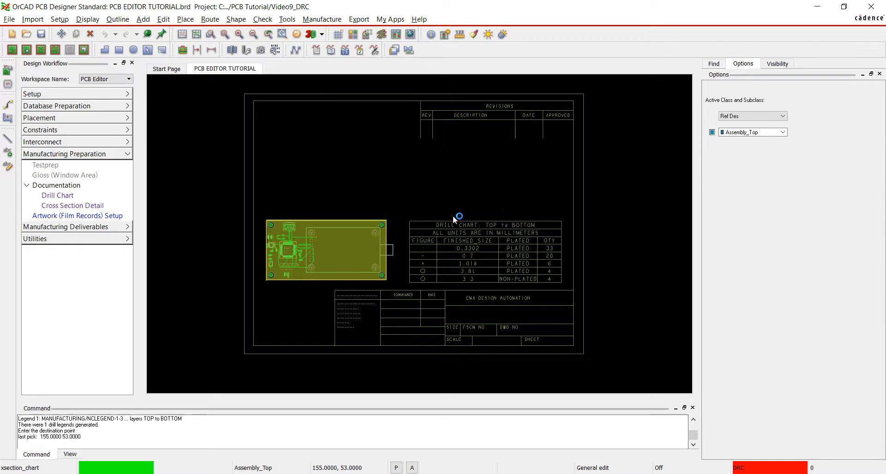
pyautogui.scroll(2, 486, 174)
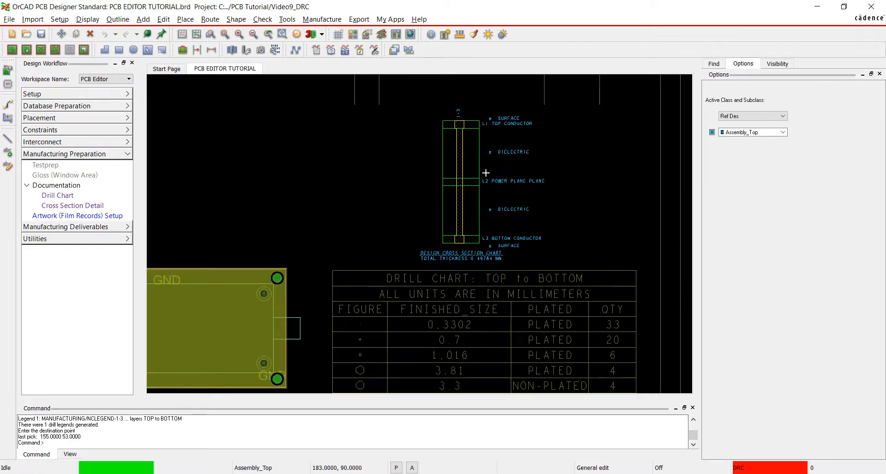
pyautogui.scroll(-2, 486, 173)
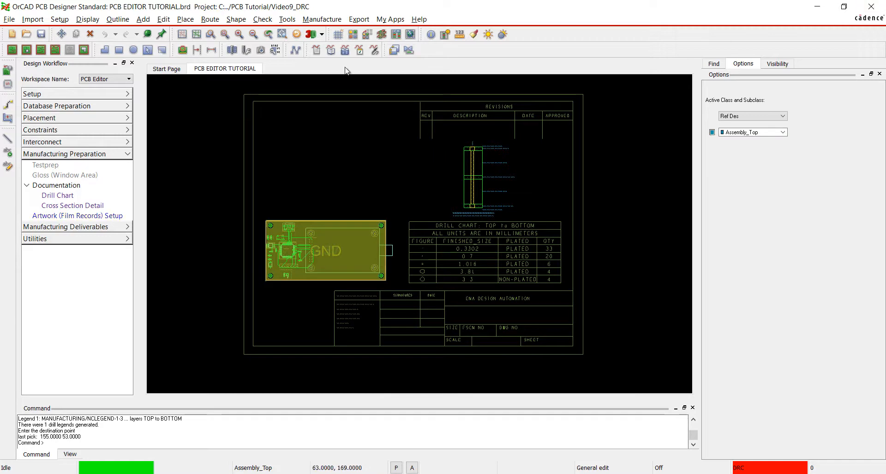
# Step: Add a linear dimension between the upper corners of the board outline and place its value above the board
pyautogui.click(333, 20)
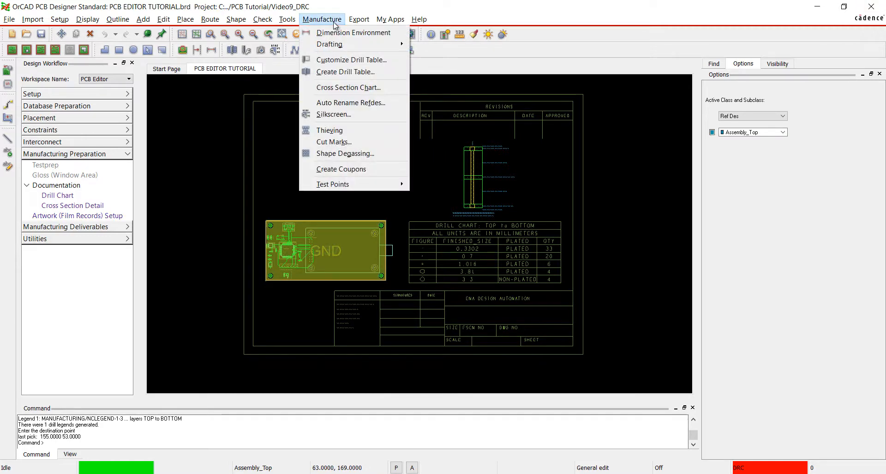
pyautogui.click(337, 32)
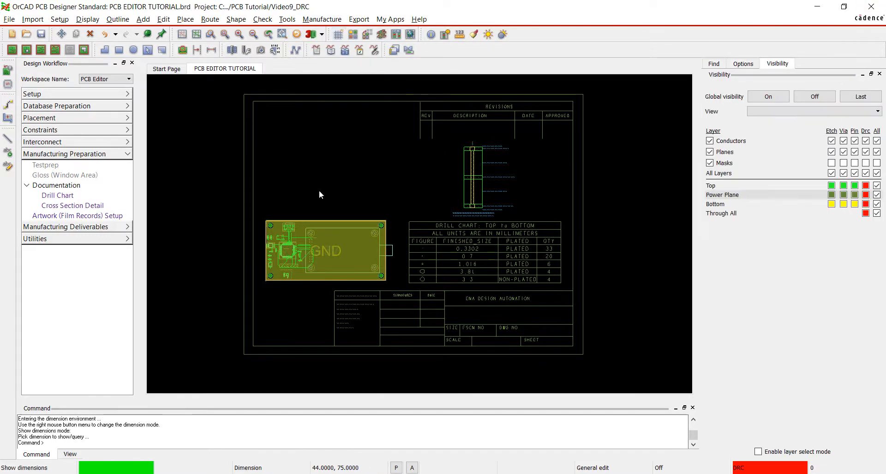
pyautogui.rightClick(319, 190)
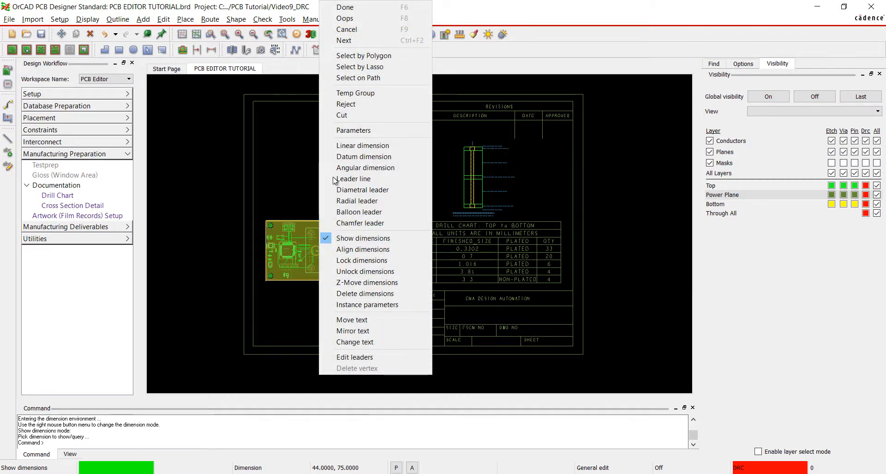
pyautogui.click(360, 146)
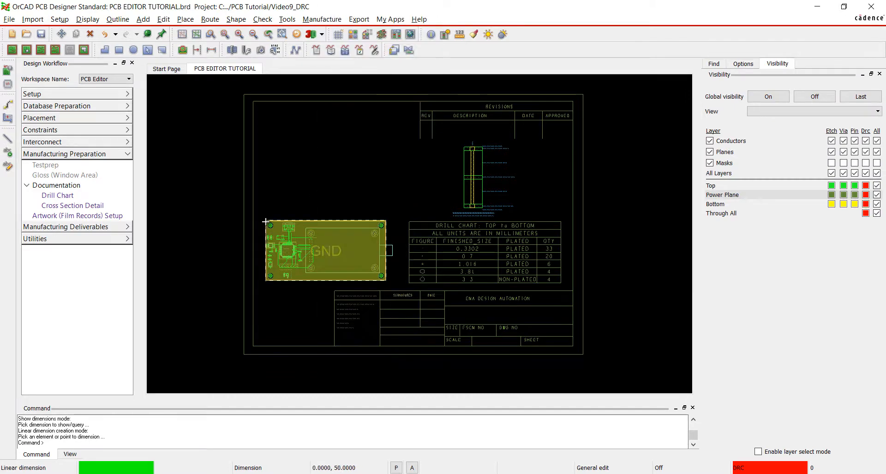
pyautogui.click(266, 222)
pyautogui.scroll(2, 266, 217)
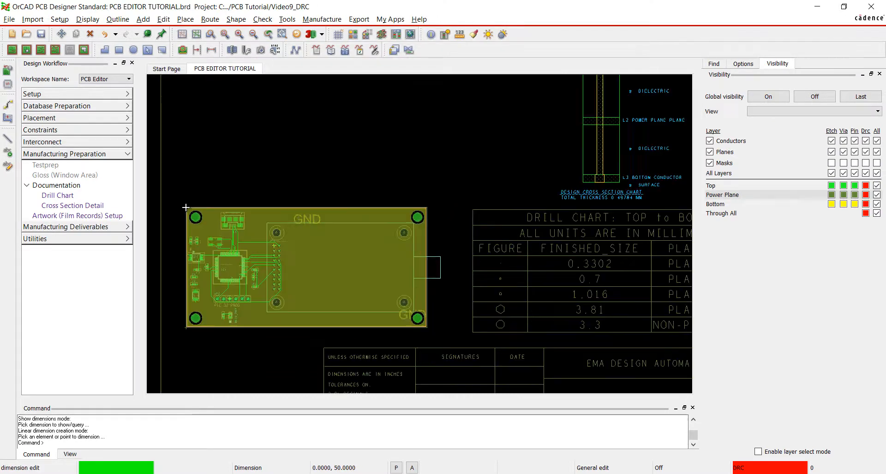
pyautogui.click(426, 207)
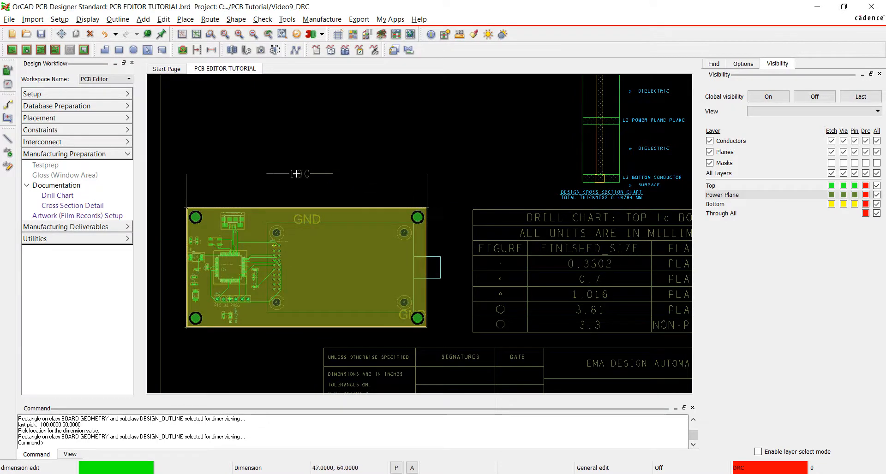
pyautogui.click(297, 179)
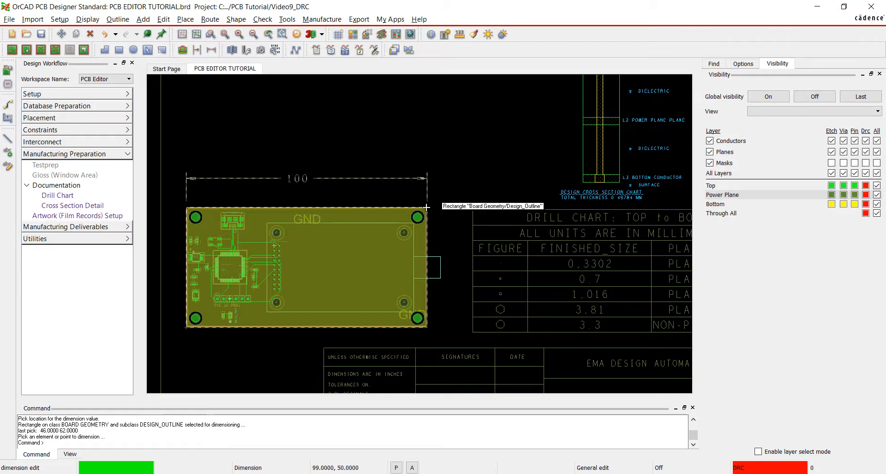
# Step: Add a linear dimension for the board outline's height, placed just to the right of the board, and finish dimensioning
pyautogui.click(427, 207)
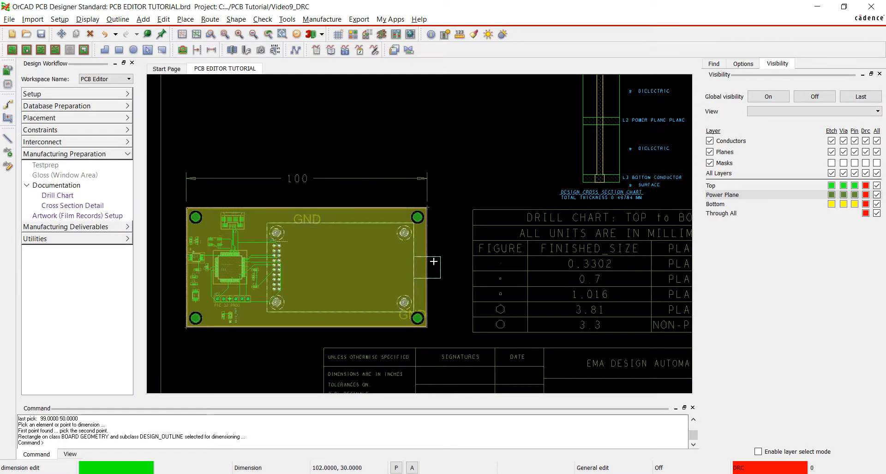
pyautogui.click(427, 327)
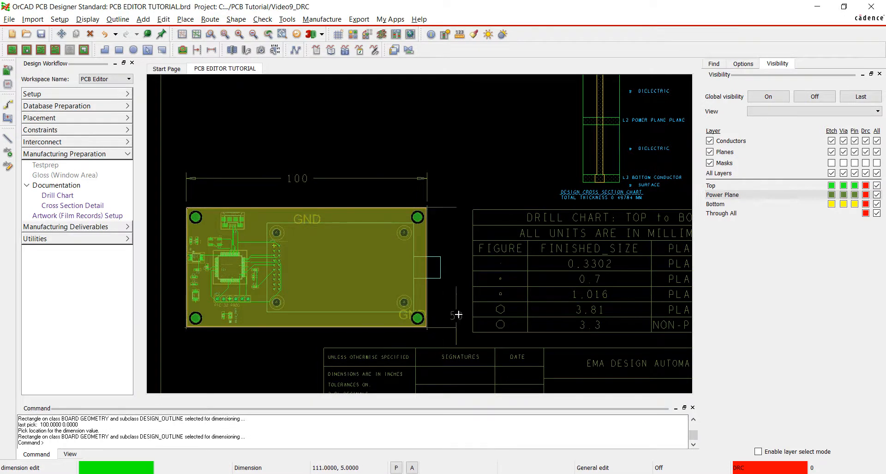
pyautogui.click(451, 267)
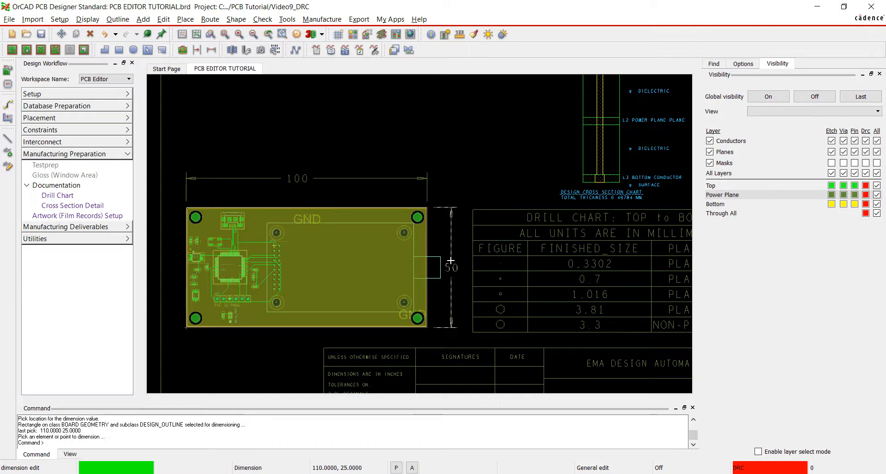
pyautogui.rightClick(458, 156)
pyautogui.click(473, 161)
pyautogui.click(253, 34)
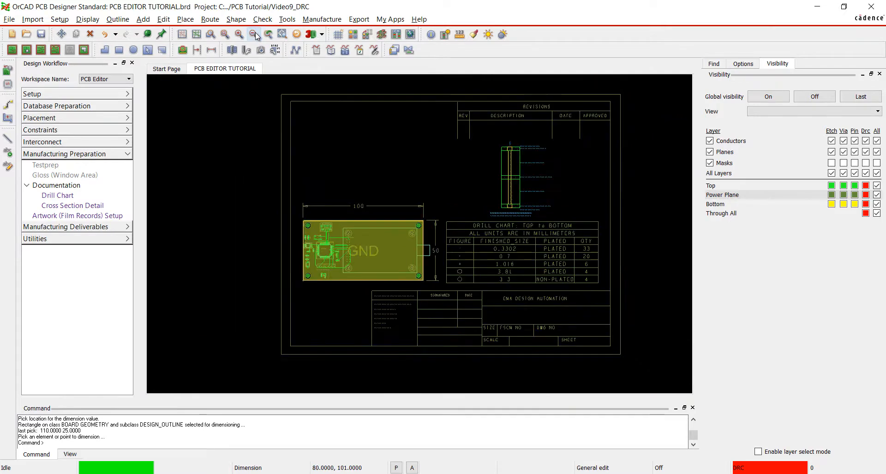
# Step: Turn off the visibility of all layers, then show the Design_Outline and Dimension layers of the board geometry
pyautogui.click(397, 34)
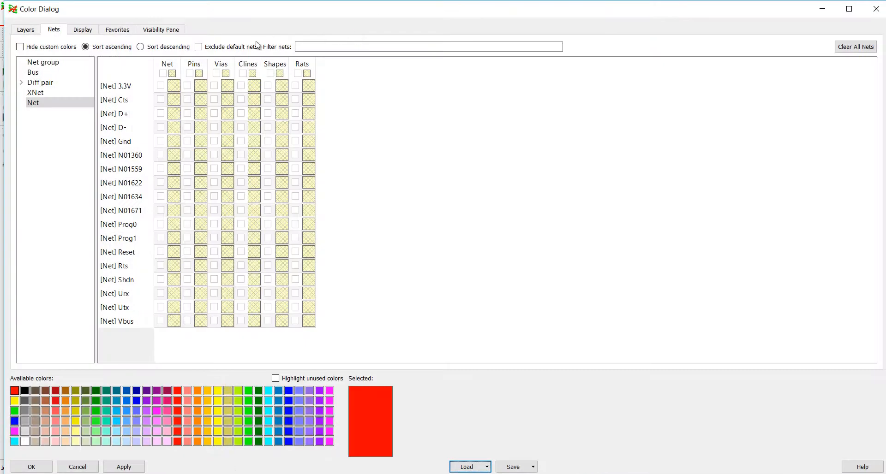
pyautogui.click(27, 31)
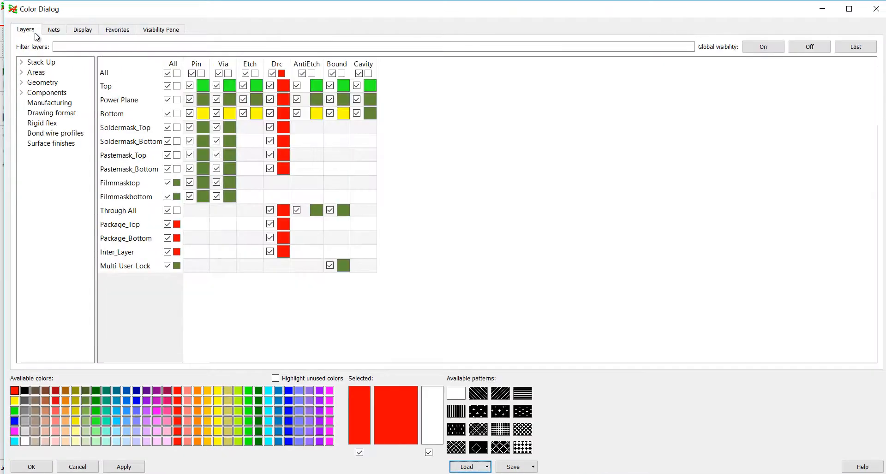
pyautogui.click(825, 48)
pyautogui.click(44, 84)
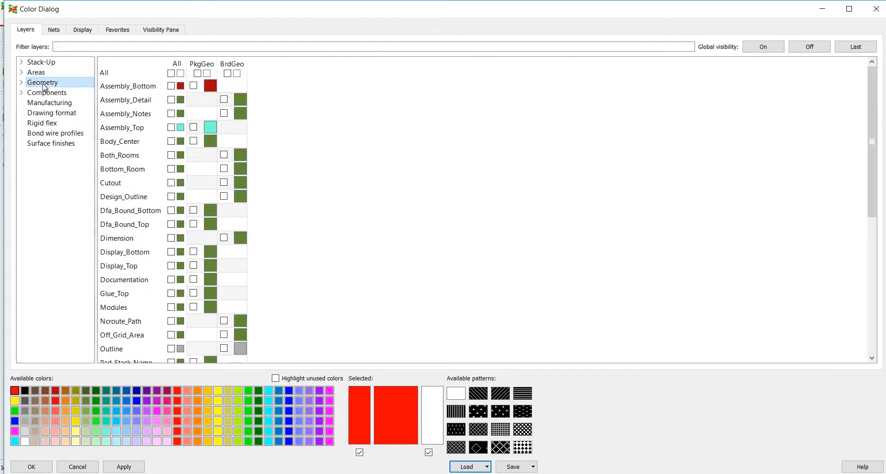
pyautogui.click(171, 197)
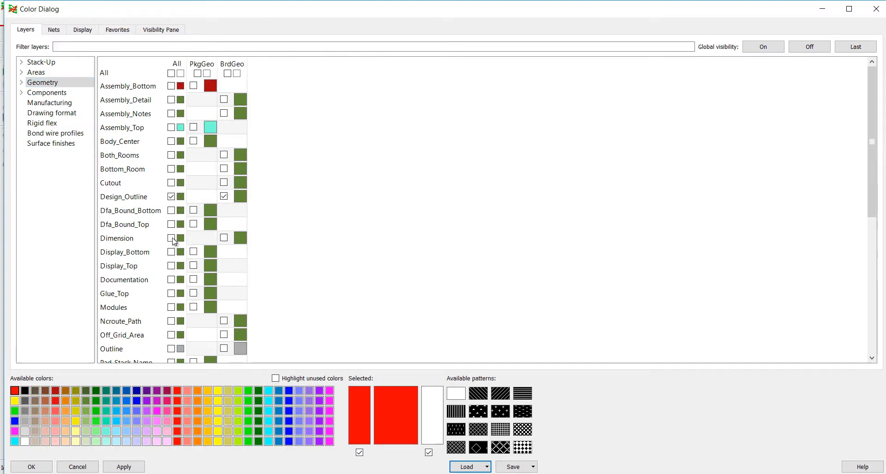
# Step: Show the Nclegend-1-3 and Xsection_Chart manufacturing layers together with the drawing format layers, and apply the visibility settings
pyautogui.click(80, 103)
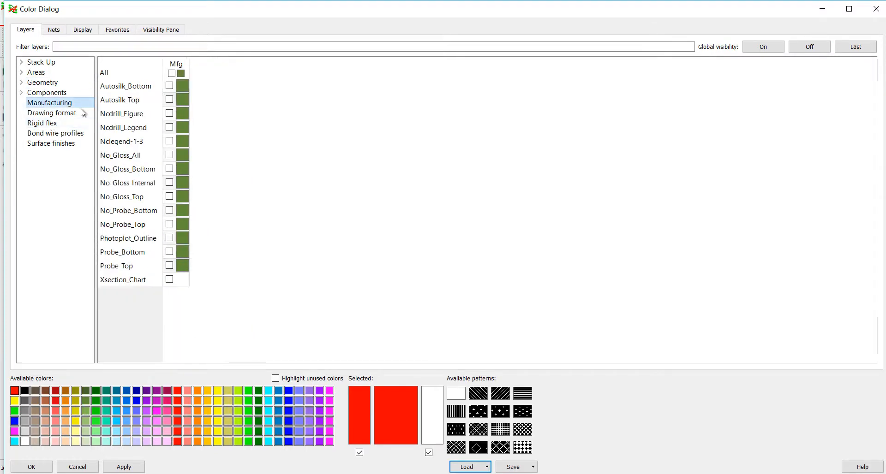
pyautogui.click(170, 141)
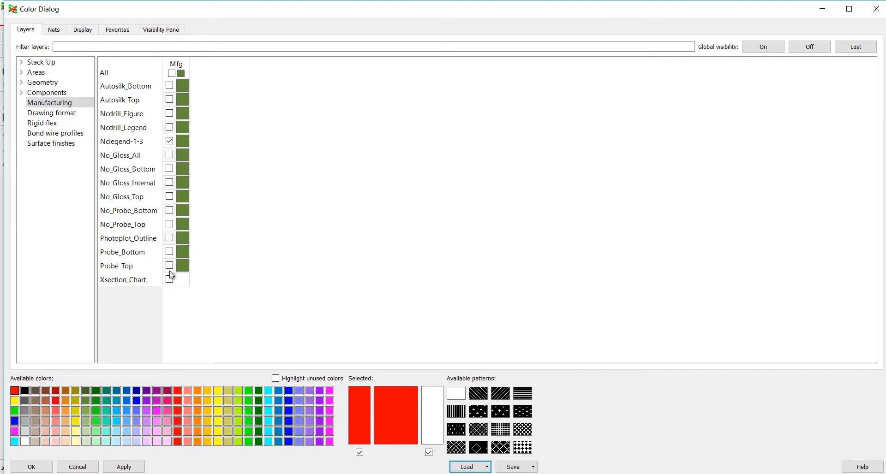
pyautogui.click(51, 113)
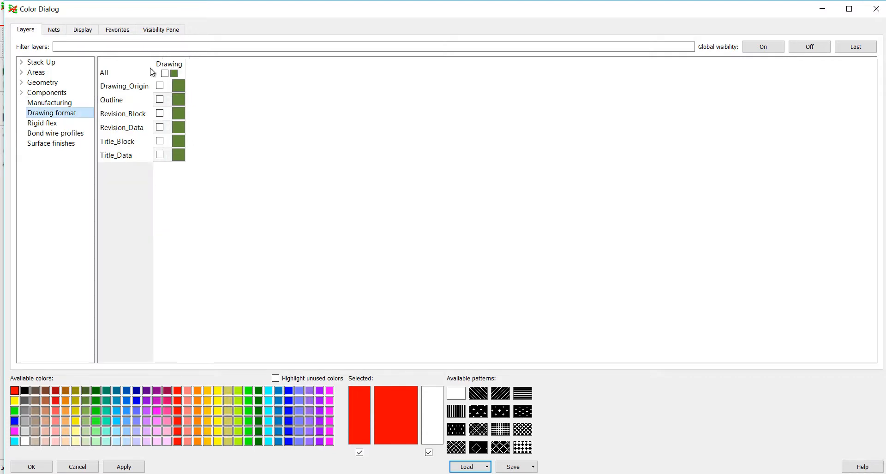
pyautogui.click(119, 467)
pyautogui.click(32, 466)
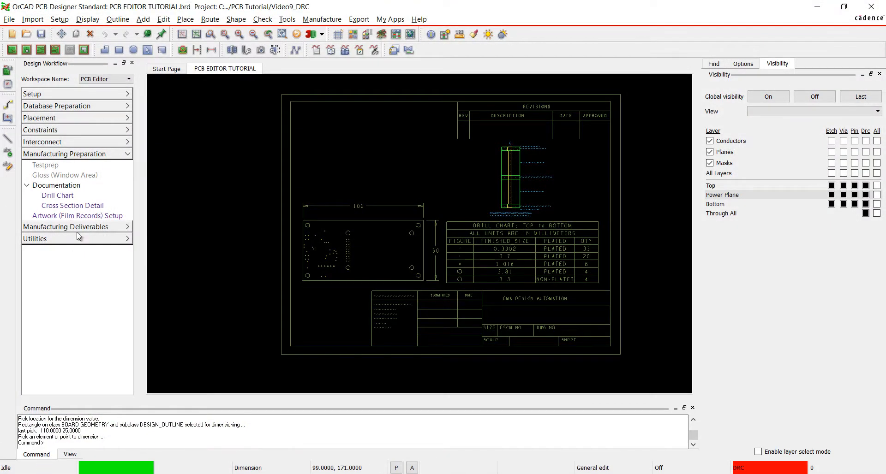
# Step: Add an artwork film named FAB from the visible layers, check its layer list and accept the artwork setup
pyautogui.click(111, 215)
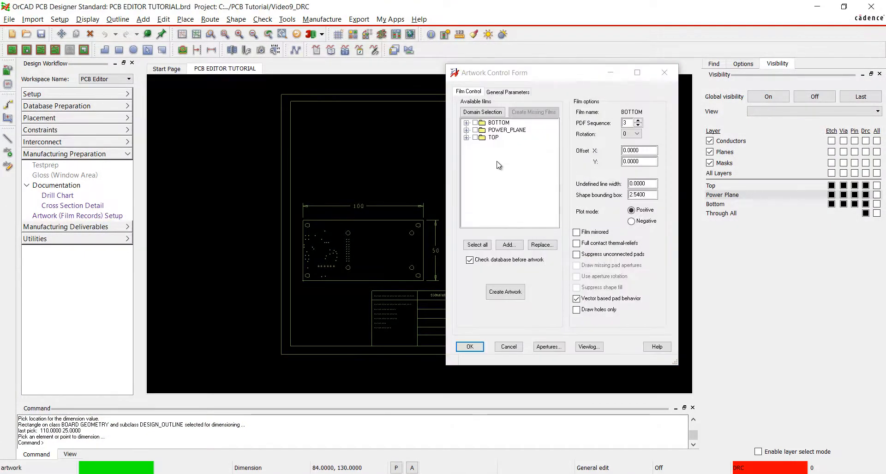
pyautogui.click(492, 138)
pyautogui.rightClick(498, 137)
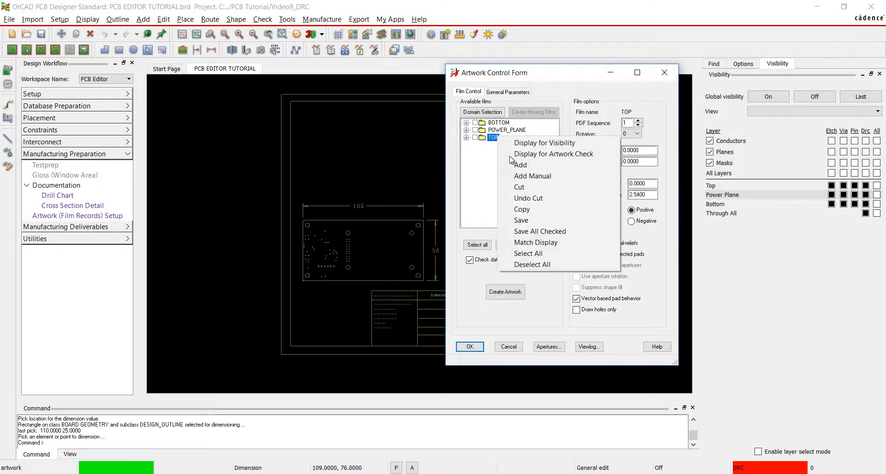
pyautogui.click(536, 164)
pyautogui.write('FAB')
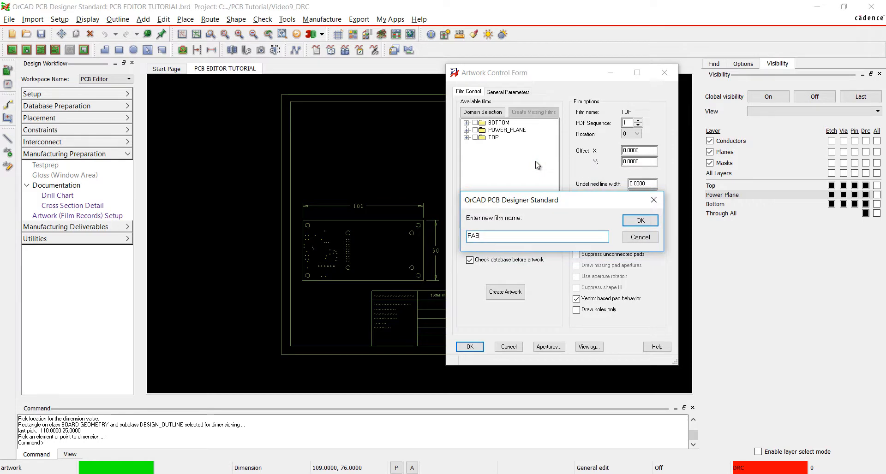
pyautogui.press('Return')
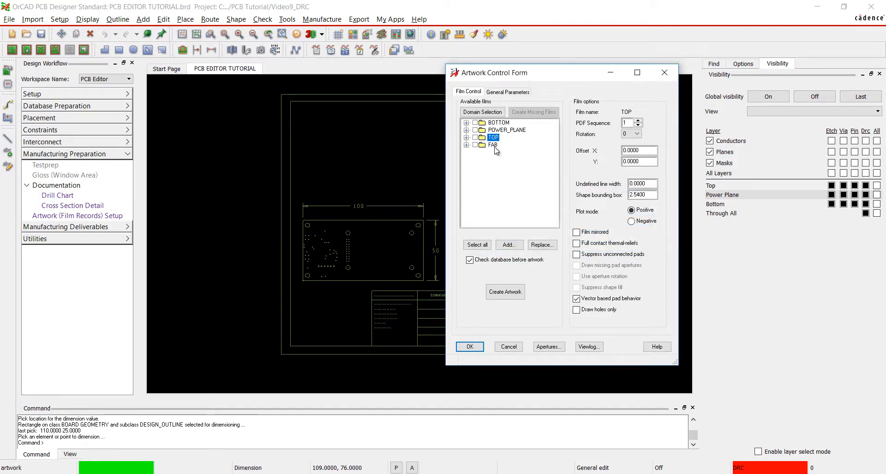
pyautogui.click(466, 145)
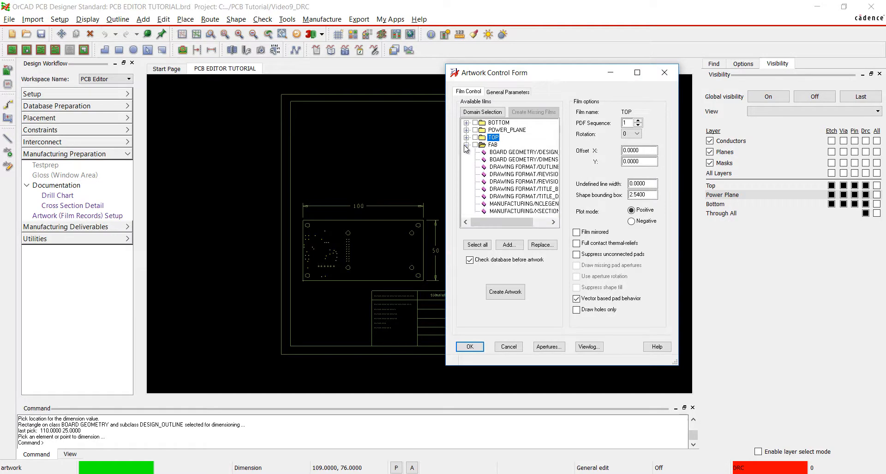
pyautogui.click(465, 145)
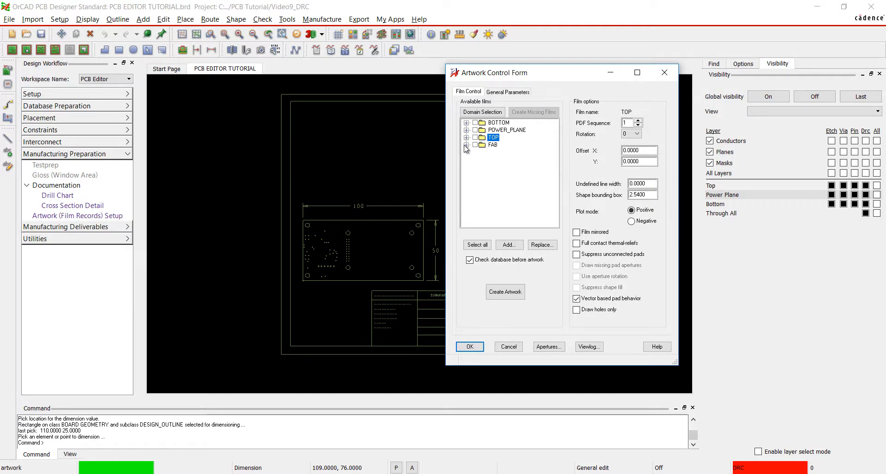
pyautogui.click(470, 347)
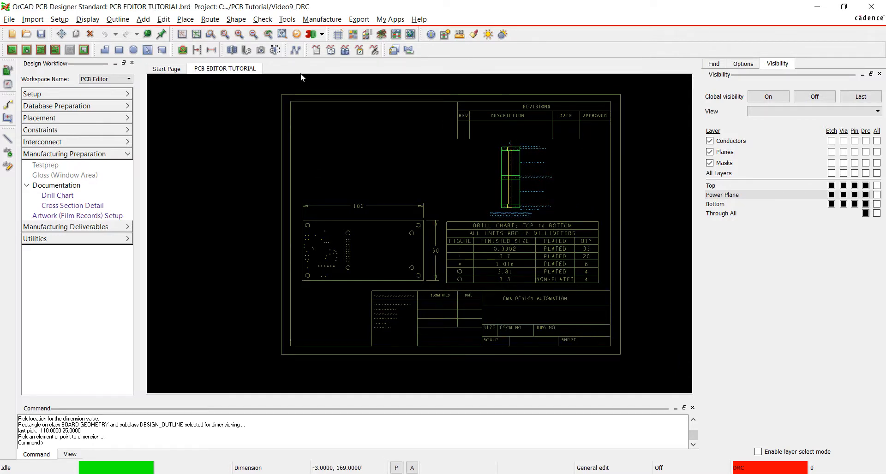
# Step: Hide the Nclegend-1-3, Xsection_Chart and Dimension layers and show the package geometry's Assembly_Top layer
pyautogui.click(352, 34)
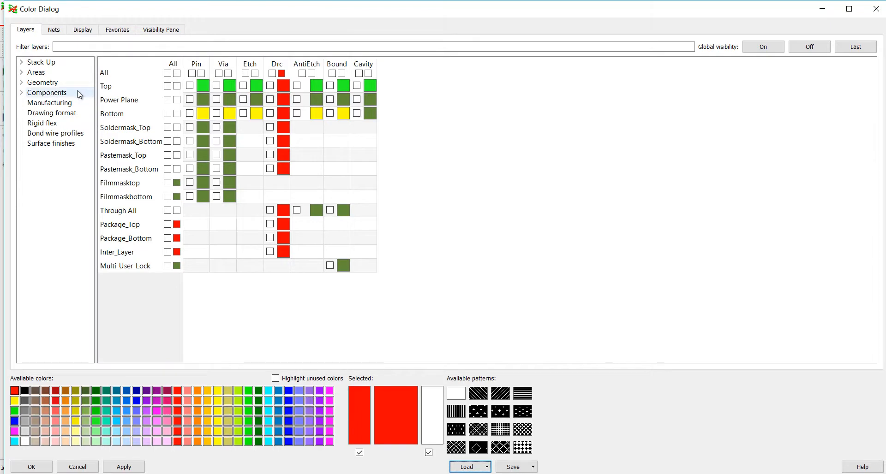
pyautogui.click(59, 106)
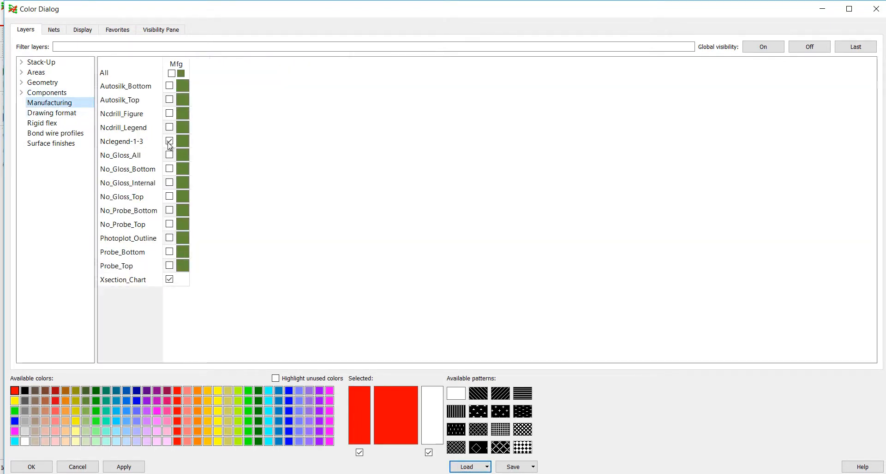
pyautogui.click(56, 83)
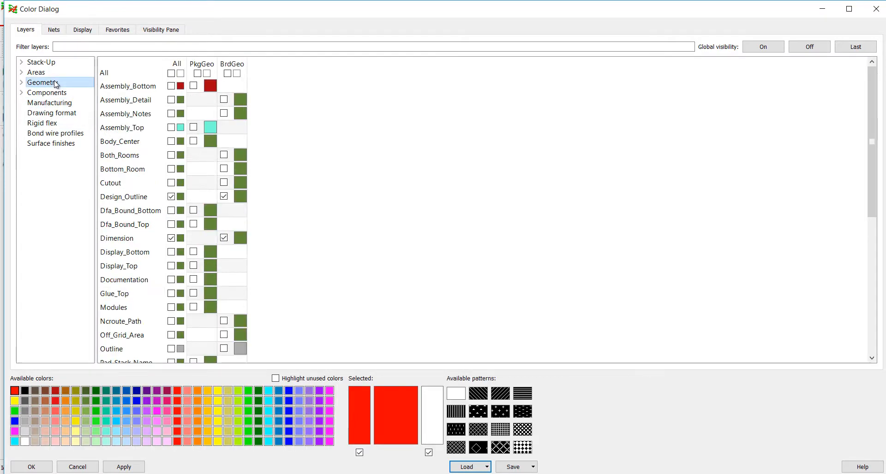
pyautogui.click(171, 239)
pyautogui.click(172, 128)
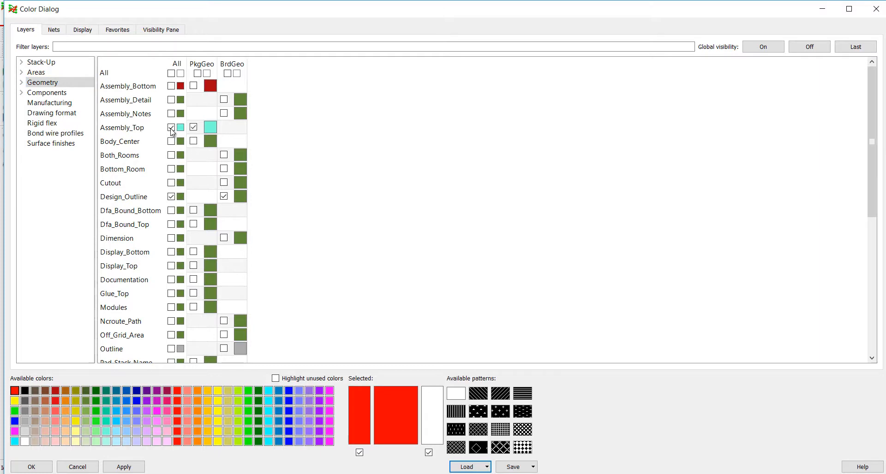
# Step: Show the Assembly_Top reference designators and the pins of the Top layer, and accept the visibility settings
pyautogui.click(62, 92)
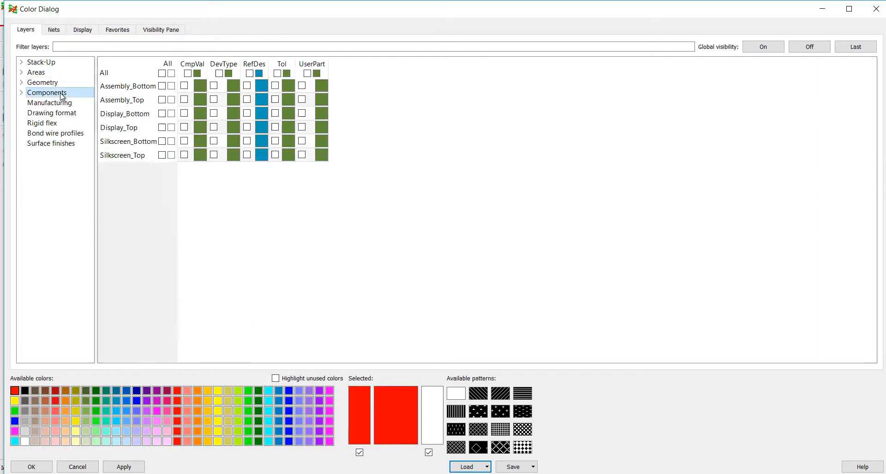
pyautogui.click(247, 101)
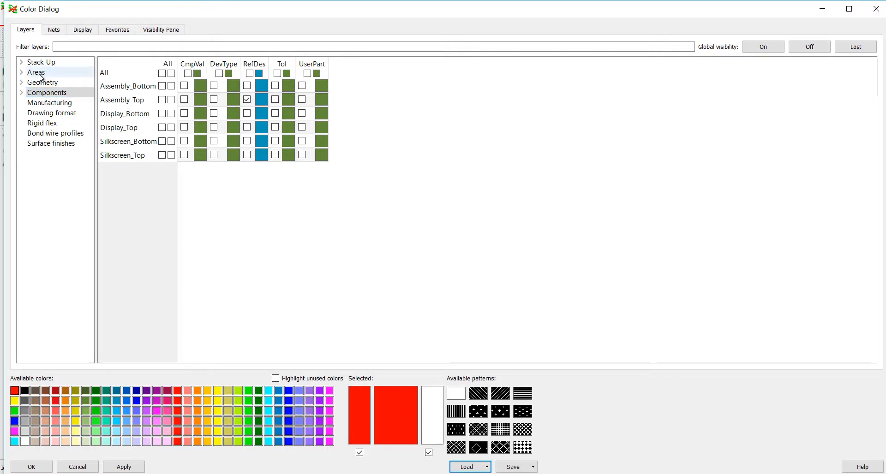
pyautogui.click(51, 62)
pyautogui.click(190, 86)
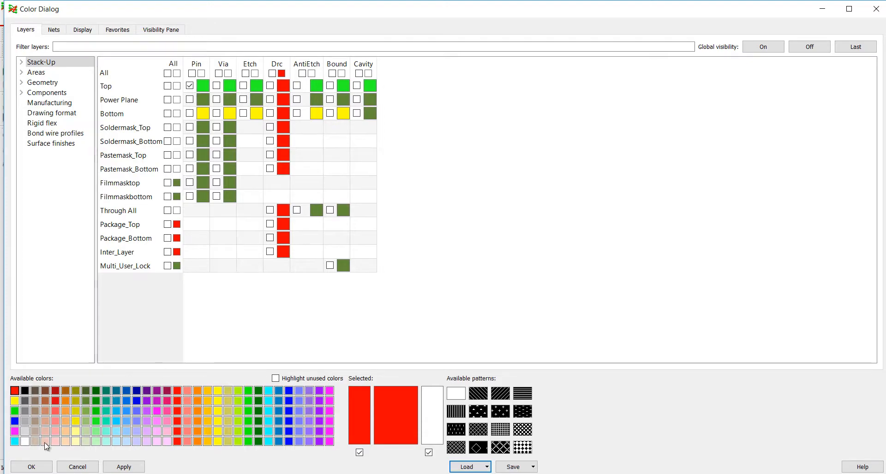
pyautogui.click(30, 467)
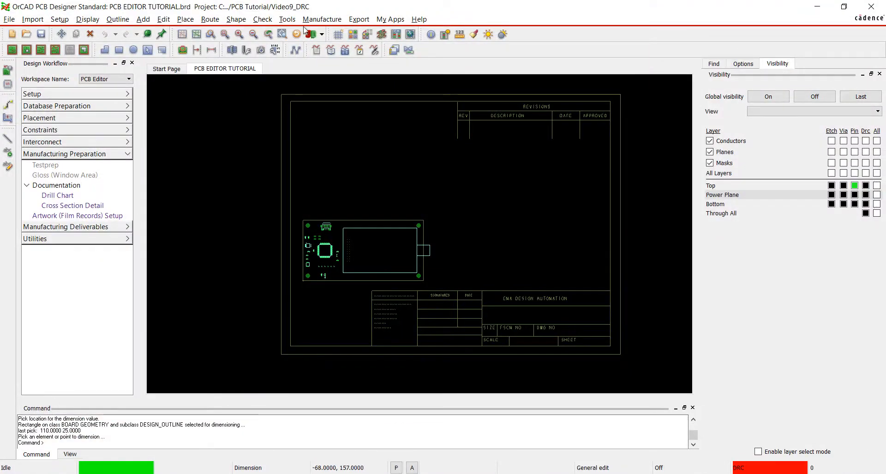
# Step: Add an artwork film named ASSEMBLY from the visible layers and accept the artwork setup
pyautogui.click(77, 215)
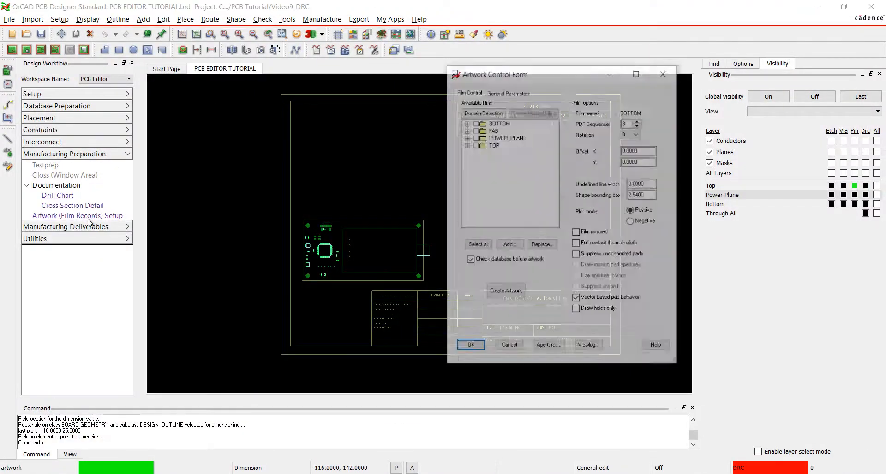
pyautogui.rightClick(488, 146)
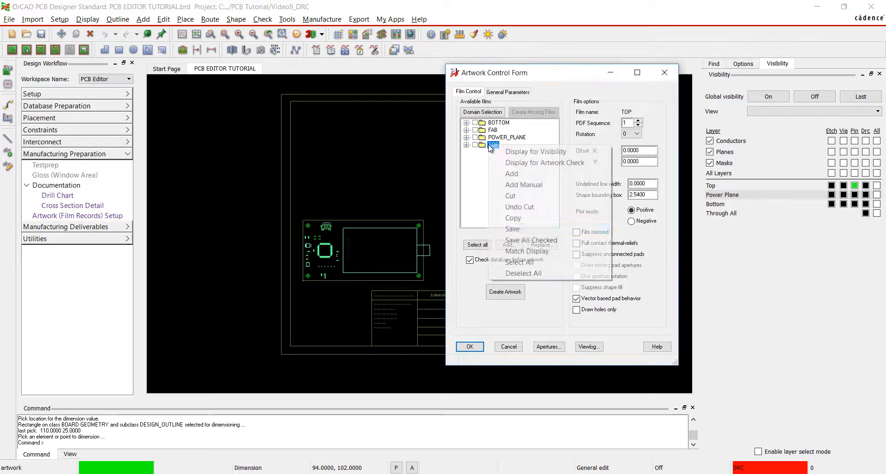
pyautogui.click(536, 175)
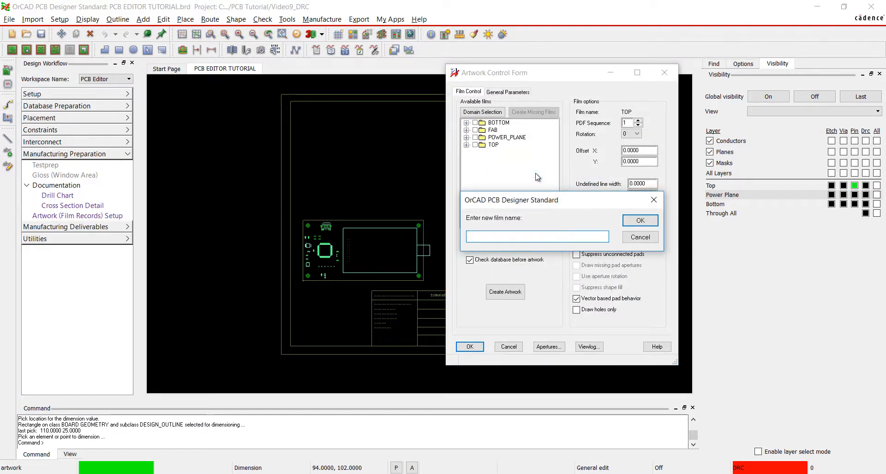
pyautogui.write('ASSEMBLY')
pyautogui.press('Return')
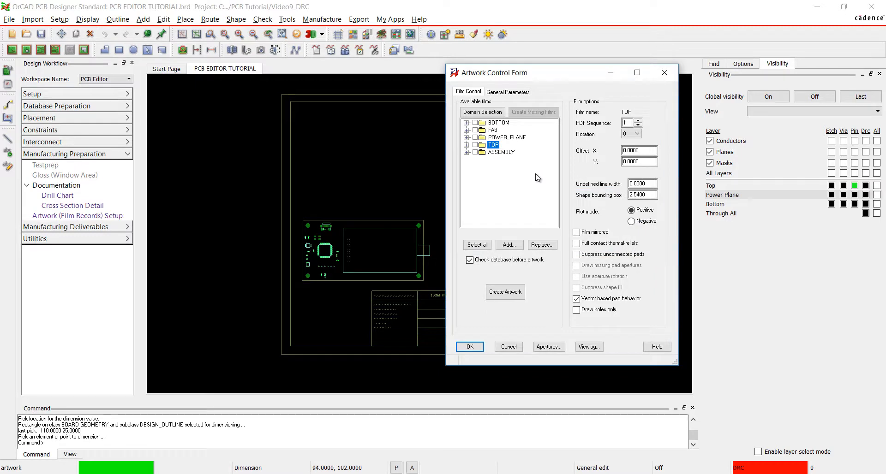
pyautogui.click(469, 346)
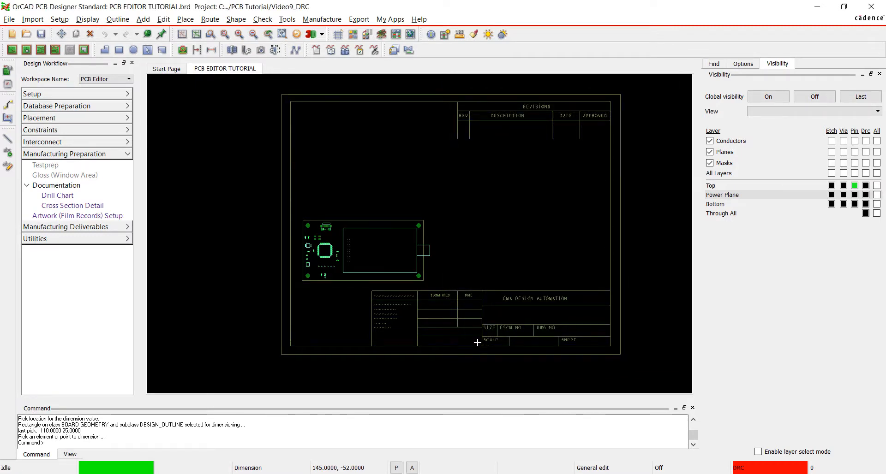
# Step: Turn all layers off, show only the Silkscreen_Top and Design_Outline geometry plus Silkscreen_Top reference designators, and accept the visibility settings
pyautogui.click(352, 34)
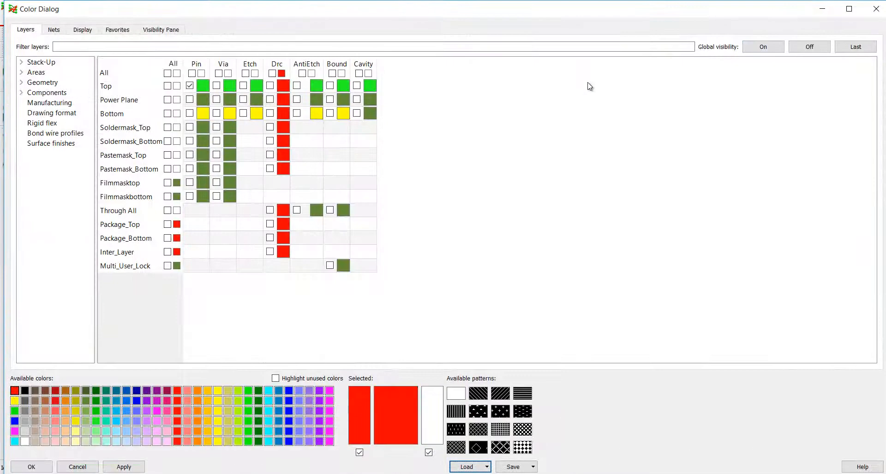
pyautogui.click(808, 46)
pyautogui.click(43, 83)
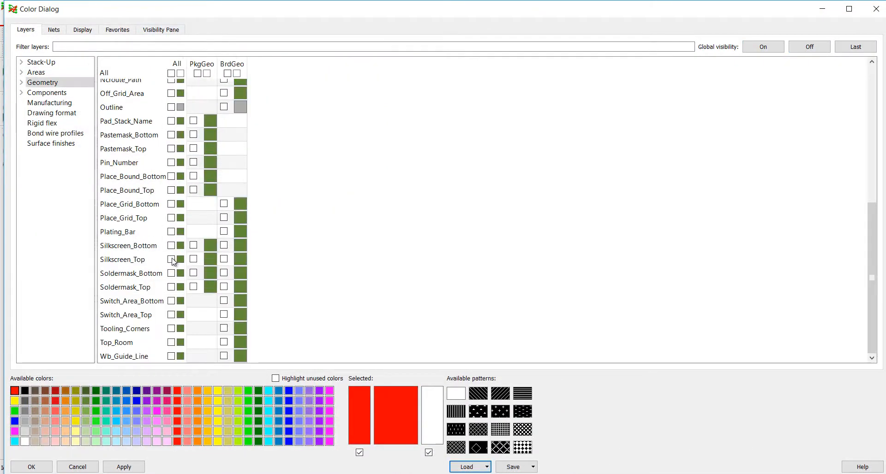
pyautogui.moveTo(873, 284); pyautogui.dragTo(873, 201)
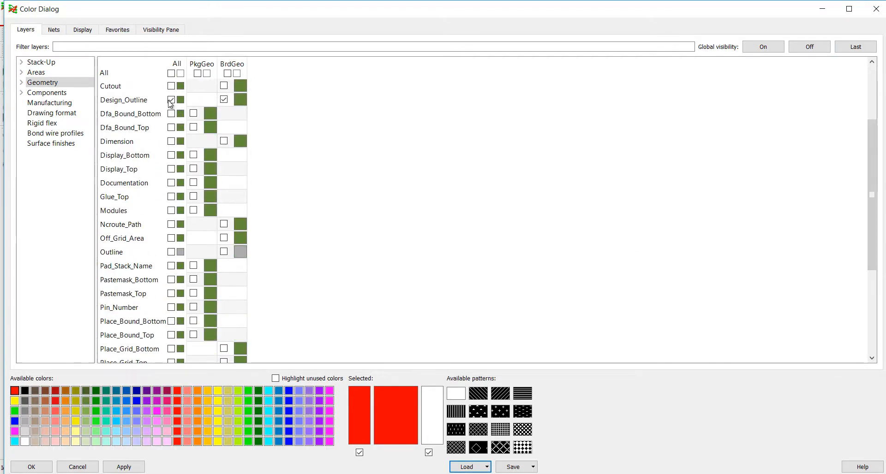
pyautogui.click(46, 92)
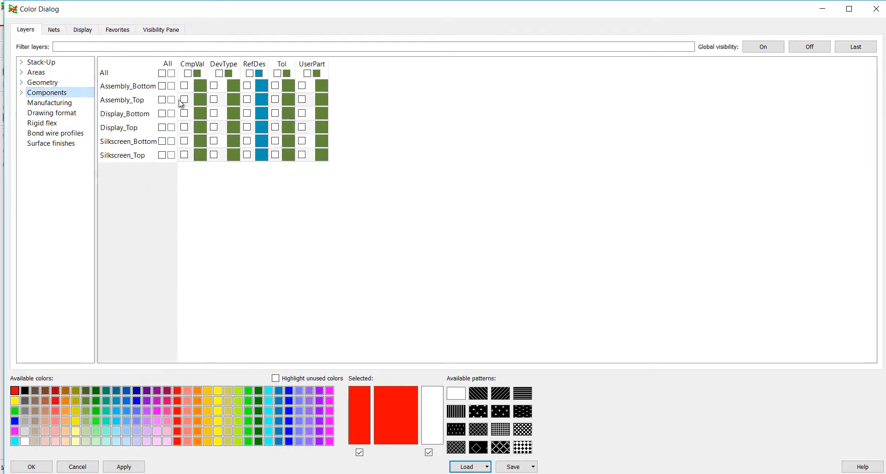
pyautogui.click(248, 155)
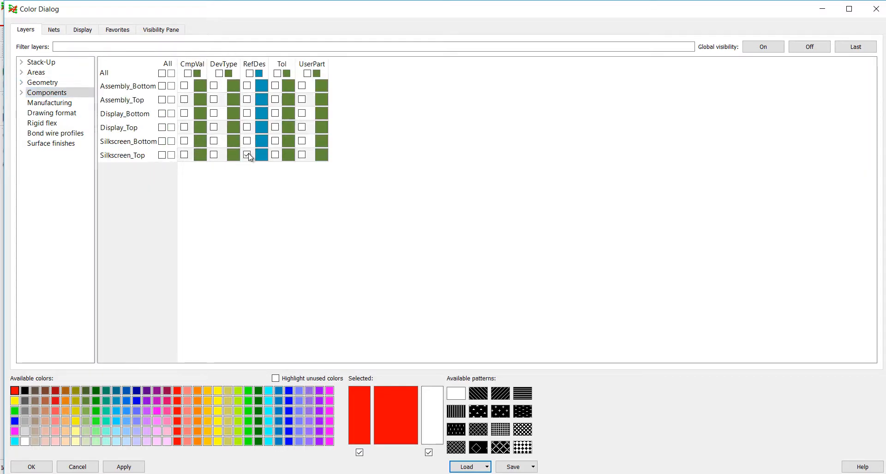
pyautogui.click(32, 467)
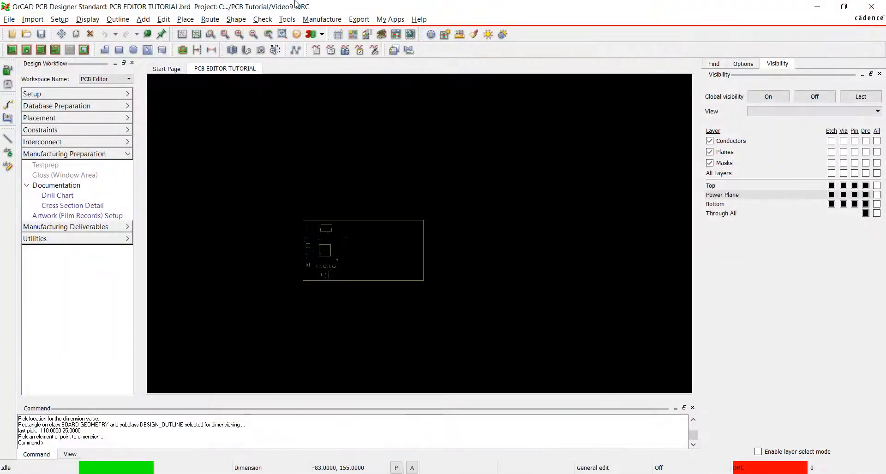
# Step: Add an artwork film named SILKSCREENTOP from the visible layers and accept the artwork setup
pyautogui.click(94, 216)
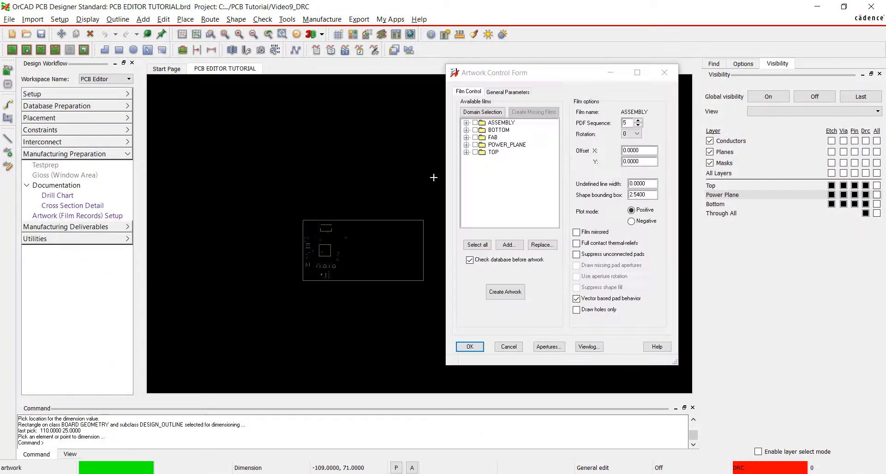
pyautogui.rightClick(496, 153)
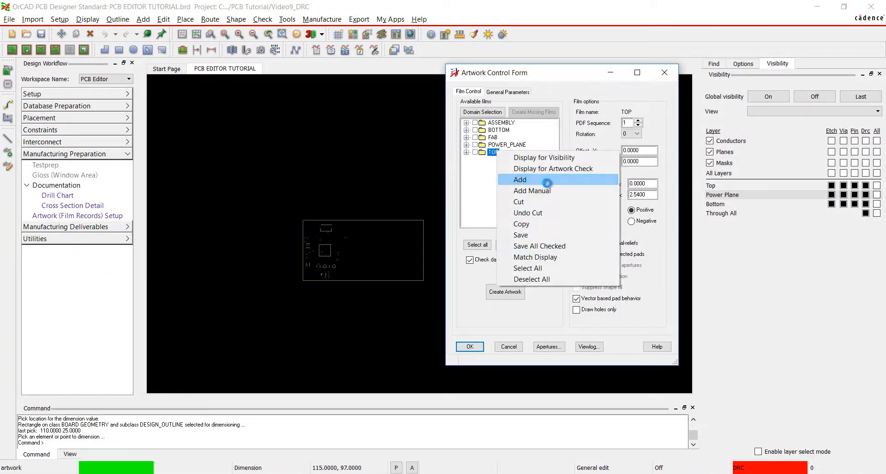
pyautogui.click(521, 179)
pyautogui.write('SILKSCREENTOP')
pyautogui.press('Return')
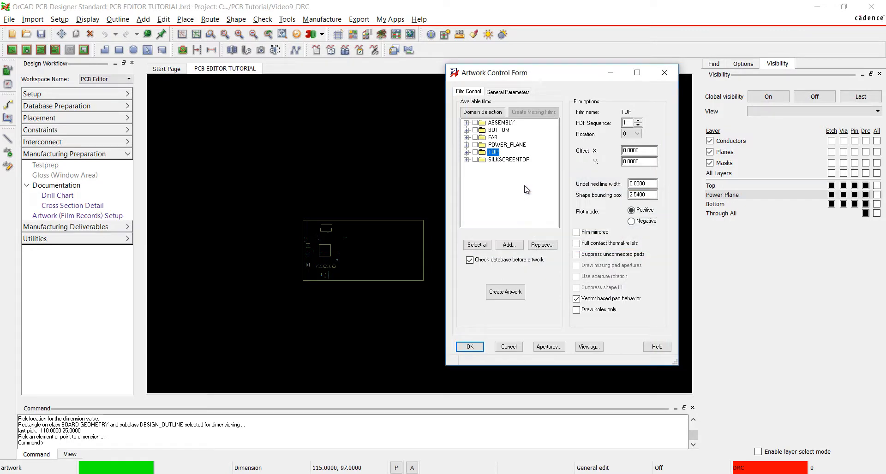
pyautogui.press('Return')
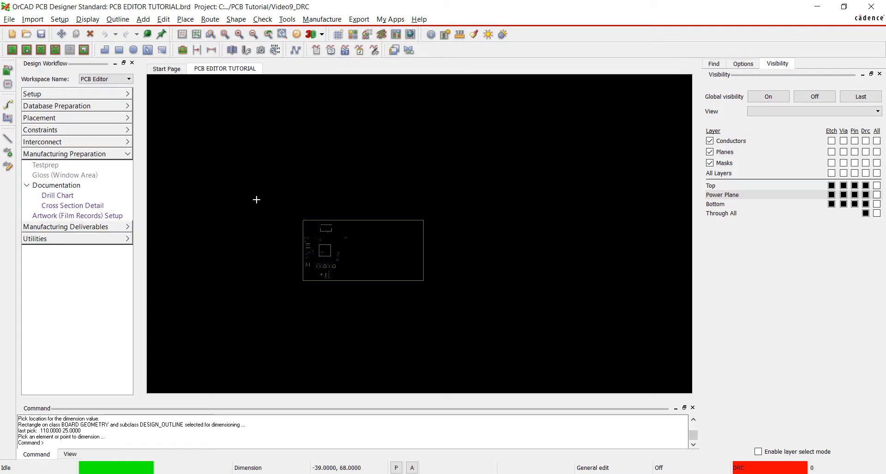
# Step: Replace the top silkscreen with the Soldermask_Top geometry and stack-up layers, and accept the visibility settings
pyautogui.click(353, 35)
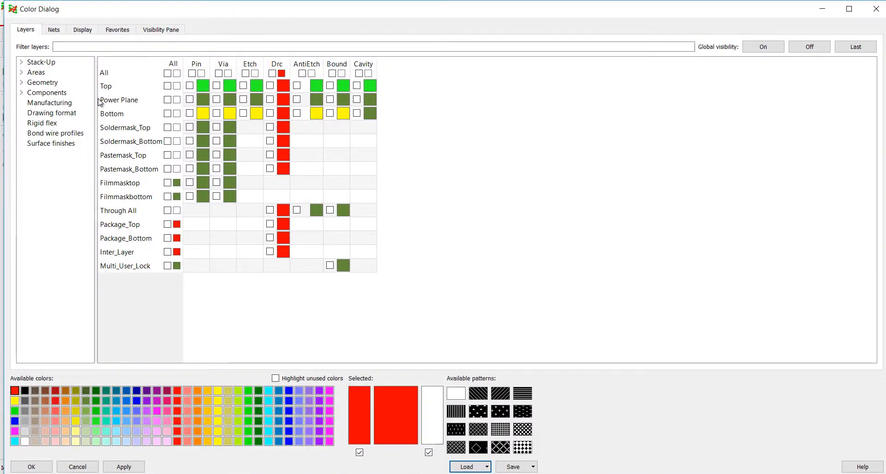
pyautogui.click(42, 82)
pyautogui.scroll(-6, 871, 358)
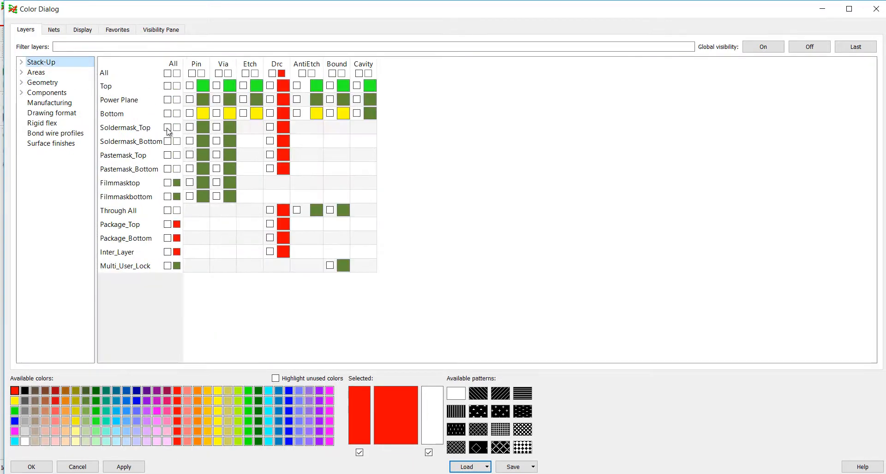
pyautogui.click(43, 466)
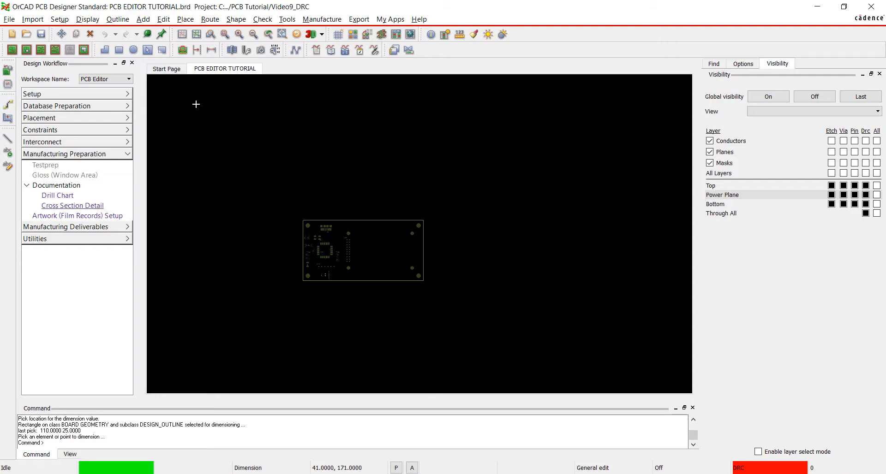
# Step: Add an artwork film named SOLDERMASKTOP, set the undefined line width to 0.127 and accept the artwork setup
pyautogui.click(120, 215)
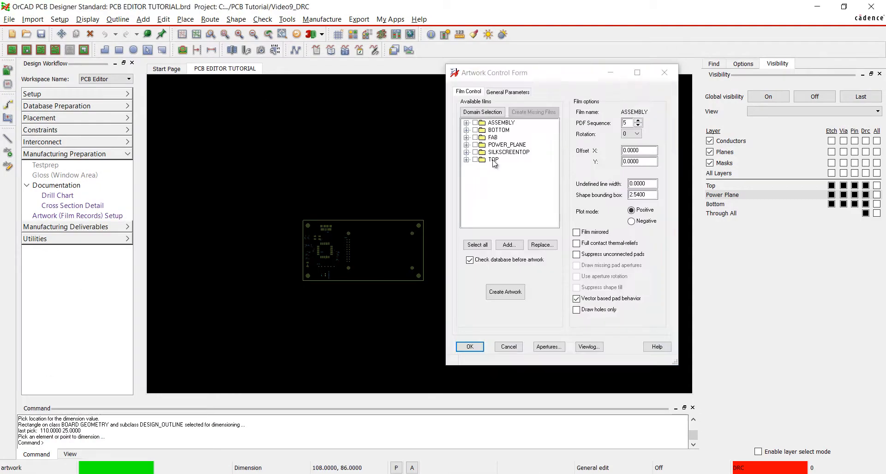
pyautogui.rightClick(494, 163)
pyautogui.click(529, 189)
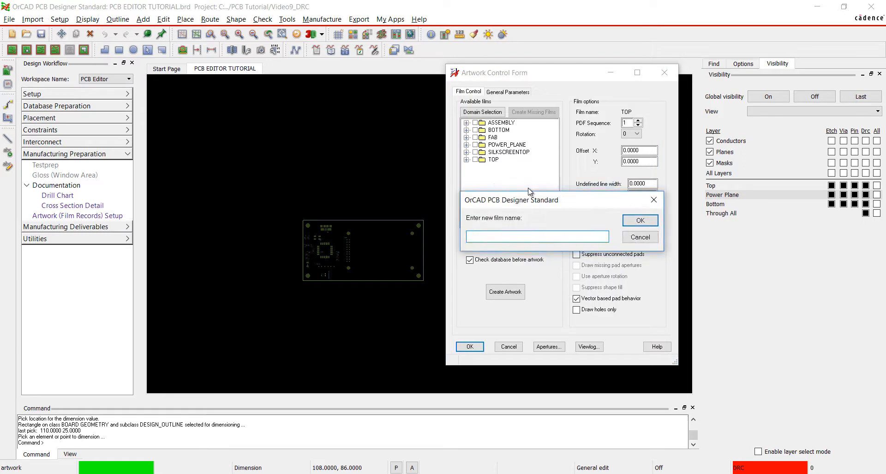
pyautogui.write('SOLDERMASKTOP')
pyautogui.press('Return')
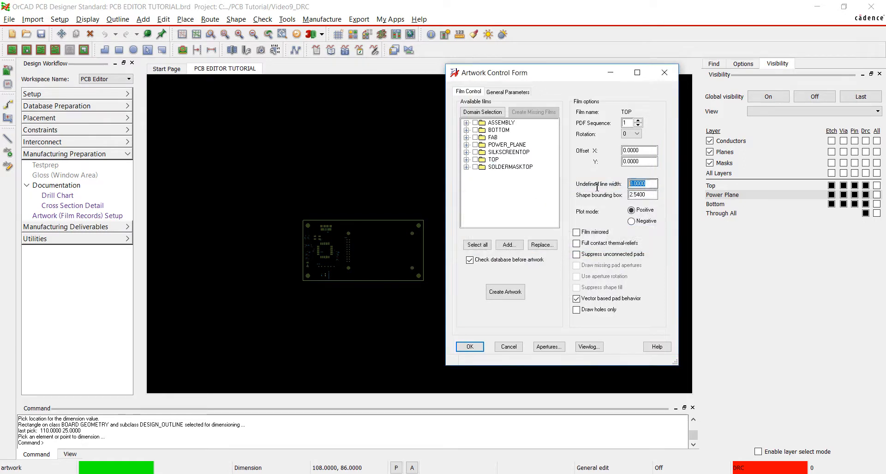
pyautogui.write('0.127')
pyautogui.click(469, 347)
# Step: Replace Soldermask_Top with Pastemask_Top in both the stack-up and geometry layers, and accept the visibility settings
pyautogui.click(355, 36)
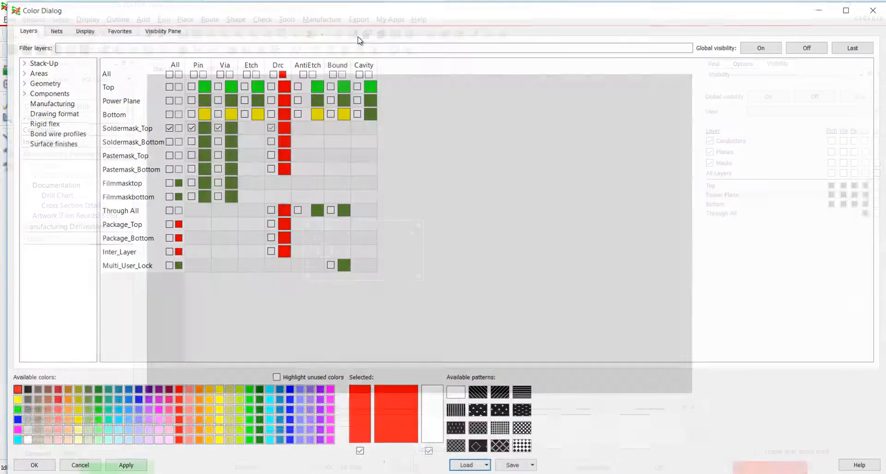
pyautogui.click(169, 128)
pyautogui.click(169, 155)
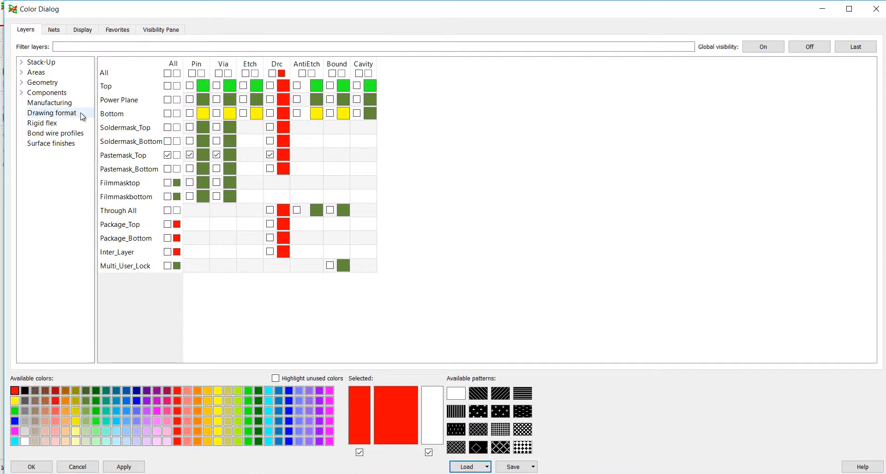
pyautogui.click(53, 84)
pyautogui.moveTo(872, 150); pyautogui.dragTo(872, 279)
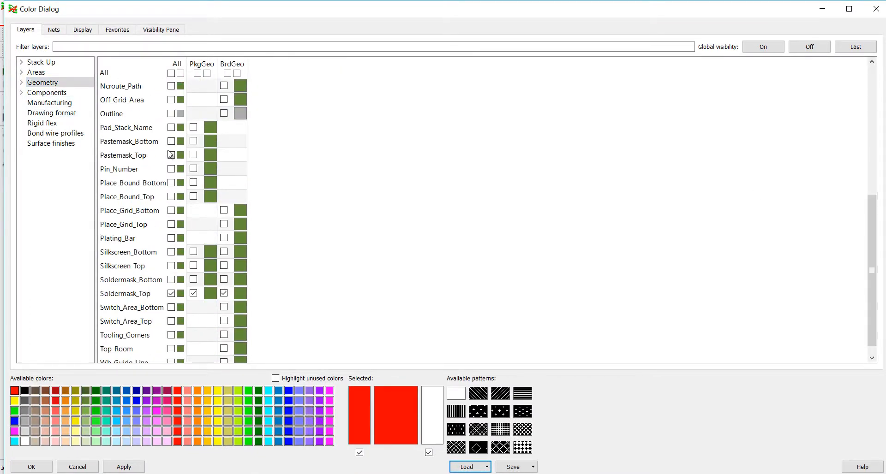
pyautogui.click(171, 155)
pyautogui.click(32, 467)
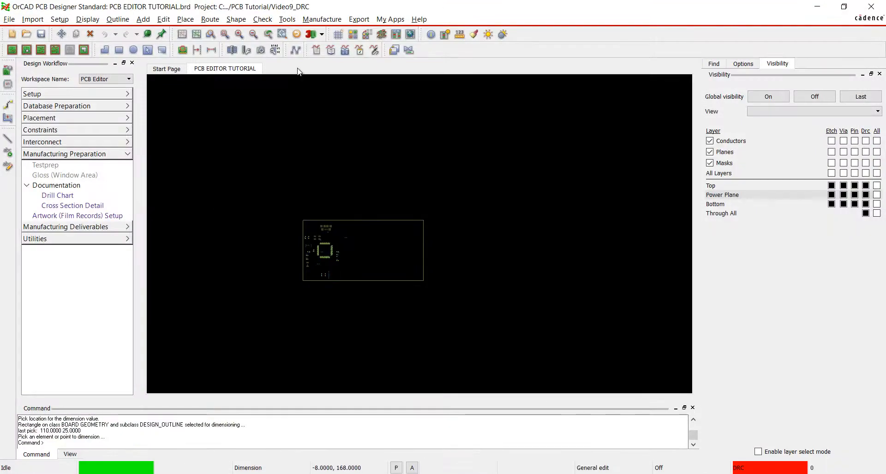
# Step: Add an artwork film named PASTEMASKTOP, set the undefined line width to .127 and accept the artwork setup
pyautogui.click(92, 215)
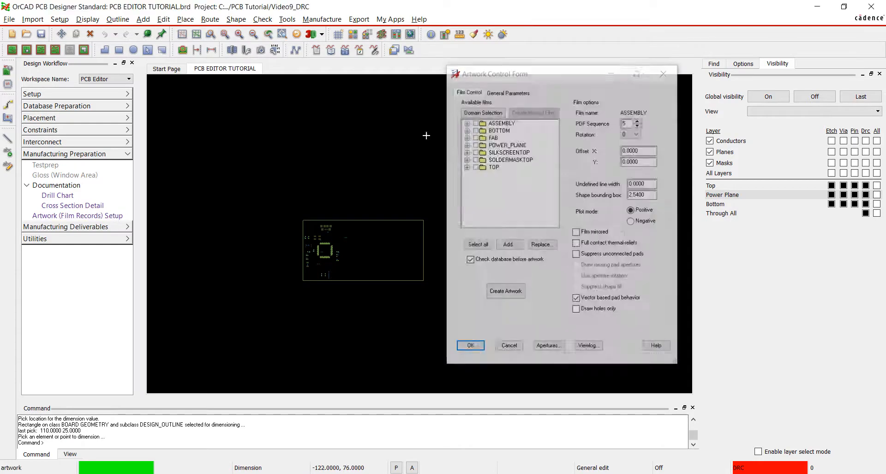
pyautogui.rightClick(493, 167)
pyautogui.click(534, 192)
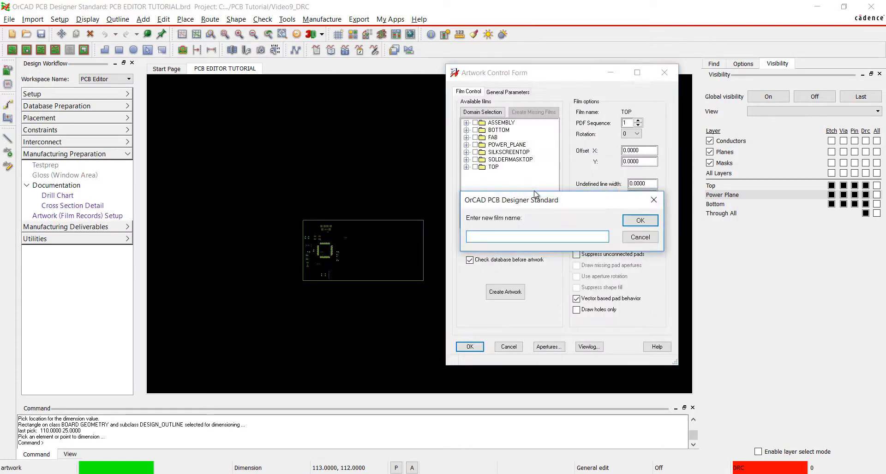
pyautogui.write('PASTEMASKTOP')
pyautogui.press('Return')
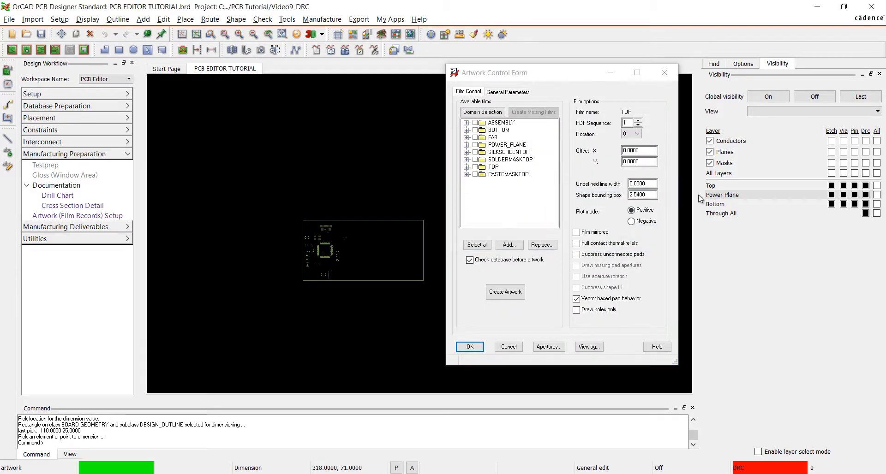
pyautogui.click(628, 184)
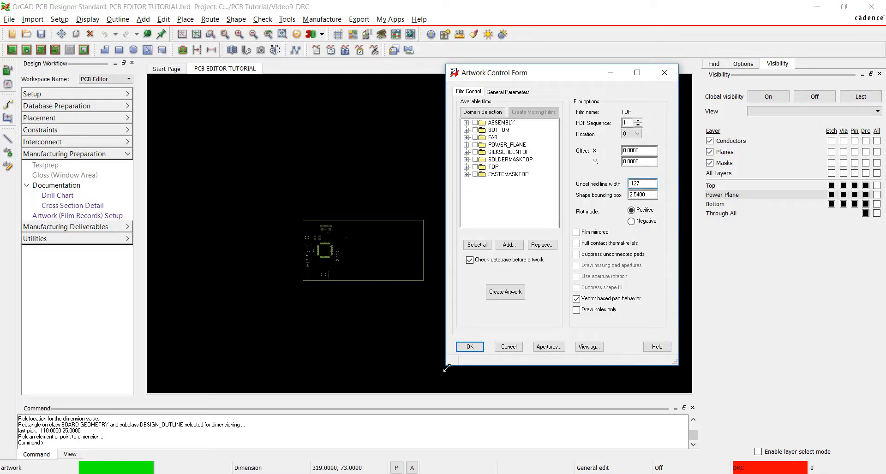
pyautogui.click(470, 346)
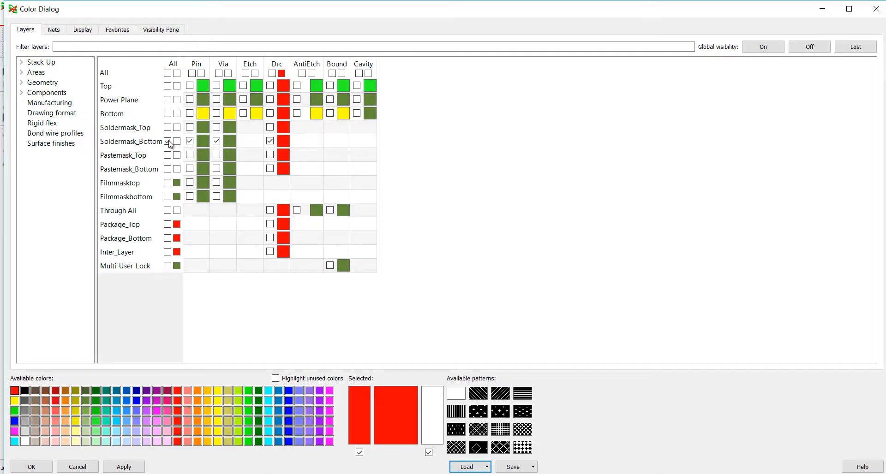
# Step: Replace Pastemask_Top with Soldermask_Bottom in the stack-up and geometry layers, and accept the visibility settings
pyautogui.click(56, 83)
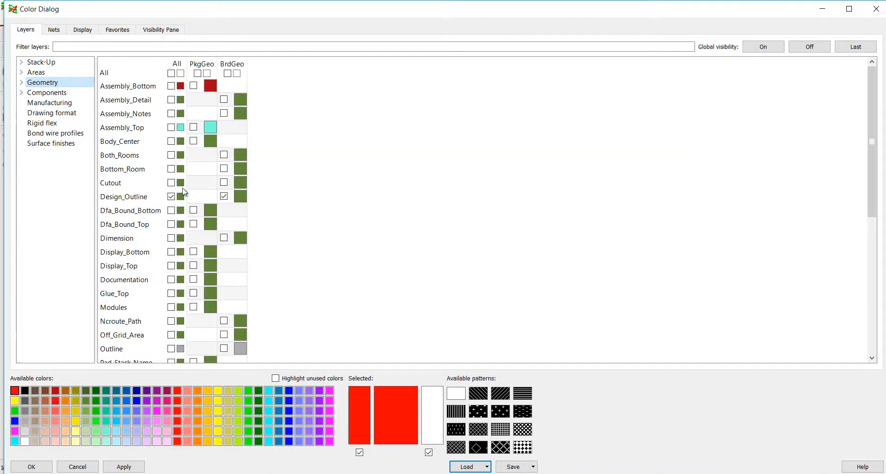
pyautogui.moveTo(872, 143); pyautogui.dragTo(871, 278)
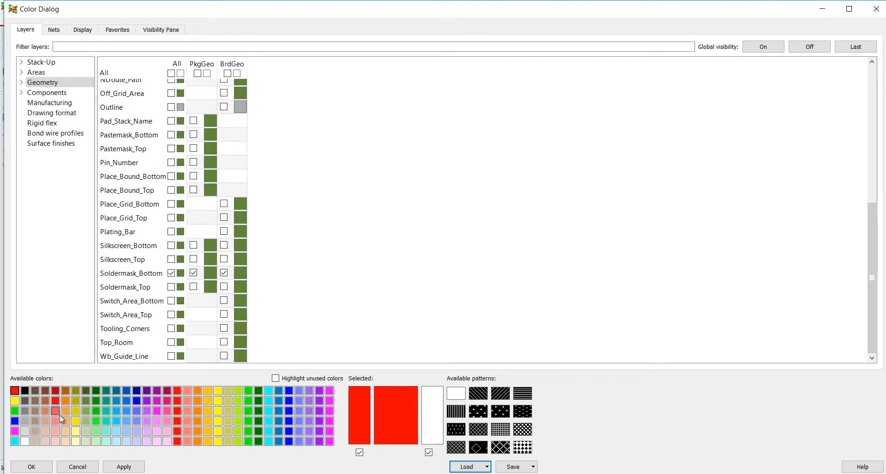
pyautogui.click(31, 467)
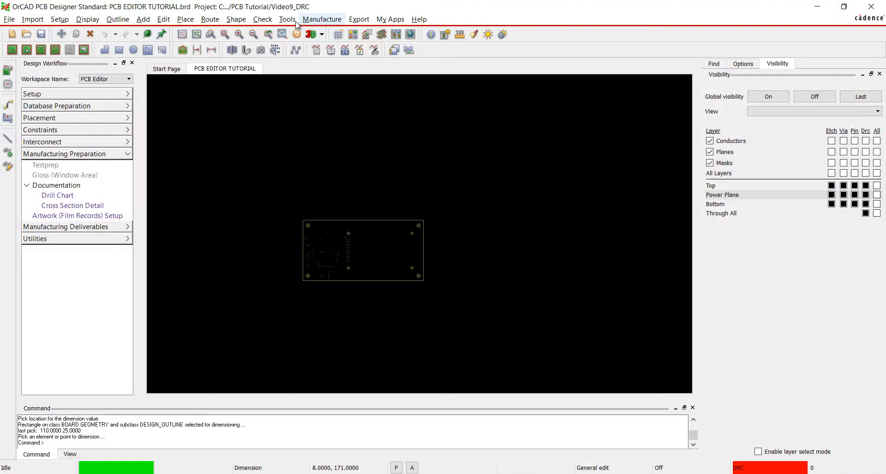
# Step: Add an artwork film named SOLDERMASKBOTTOM to the available films in the artwork setup
pyautogui.click(93, 216)
pyautogui.rightClick(495, 177)
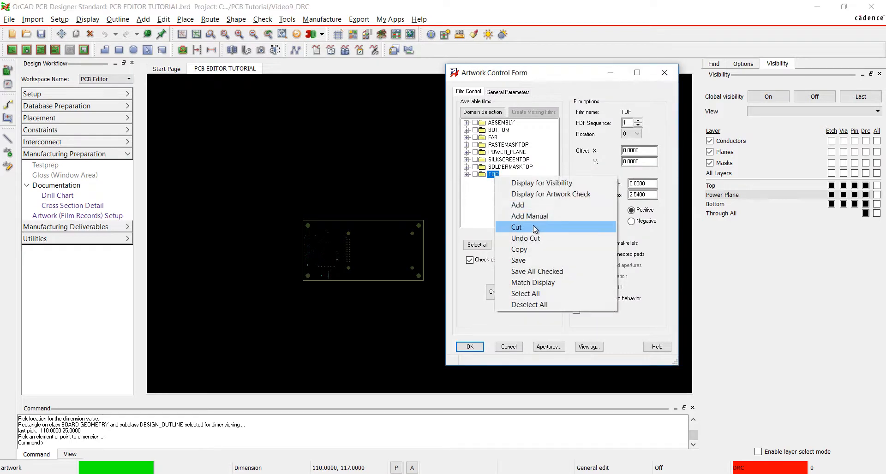
pyautogui.click(535, 206)
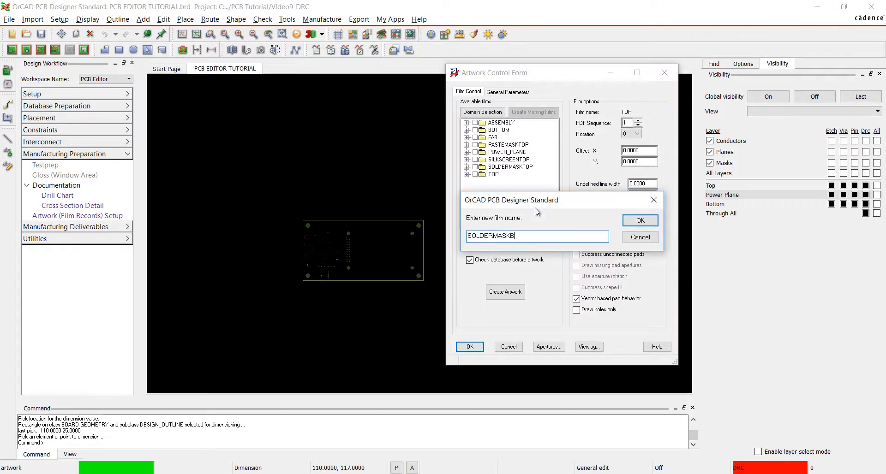
pyautogui.press('Return')
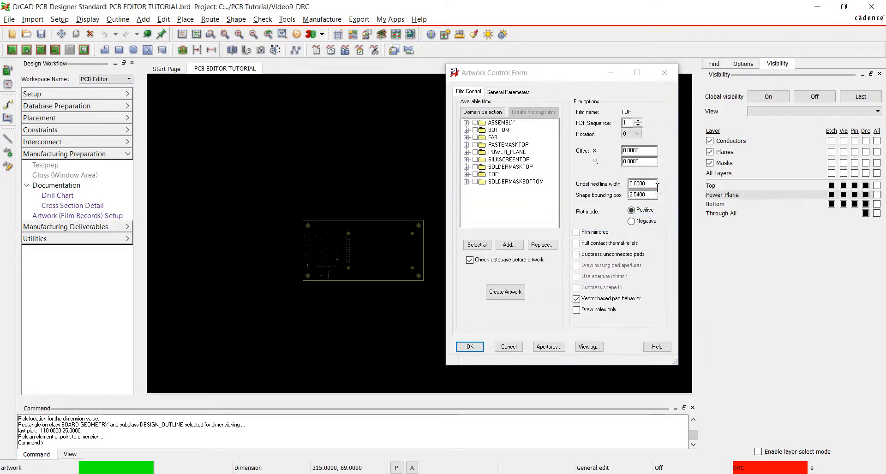
# Step: Set the undefined line width to 0.127 for the TOP, FAB and ASSEMBLY films
pyautogui.moveTo(651, 185); pyautogui.dragTo(639, 187)
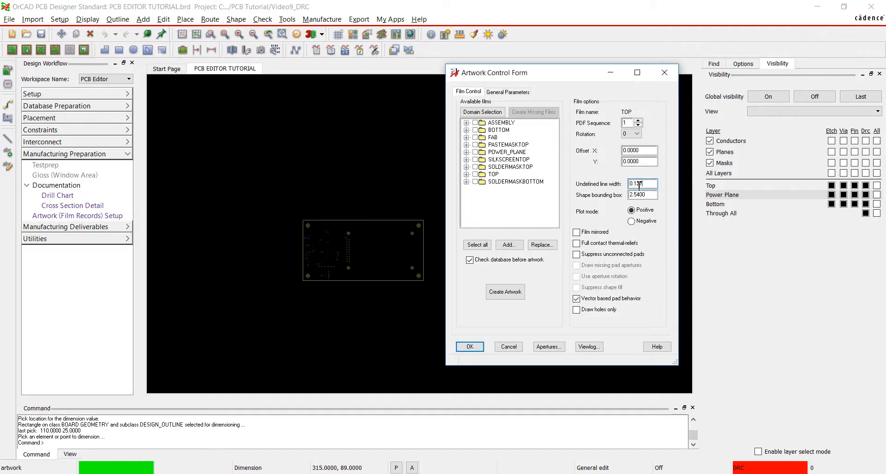
pyautogui.click(493, 137)
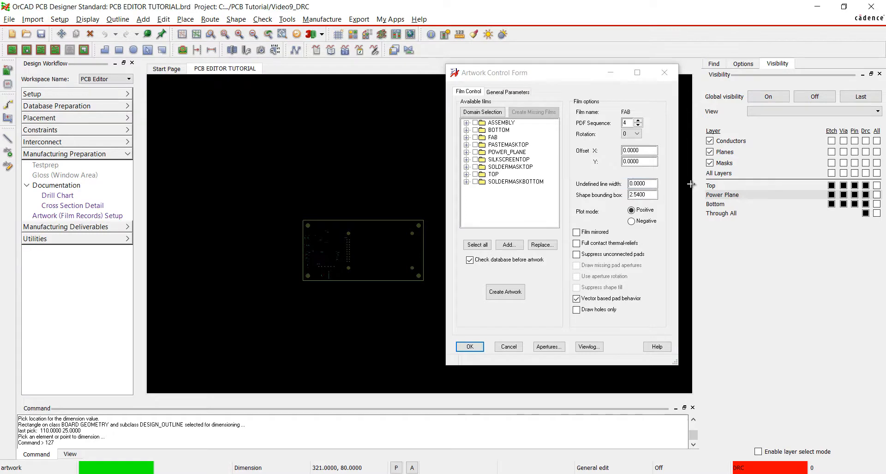
pyautogui.click(502, 123)
pyautogui.write('0.127')
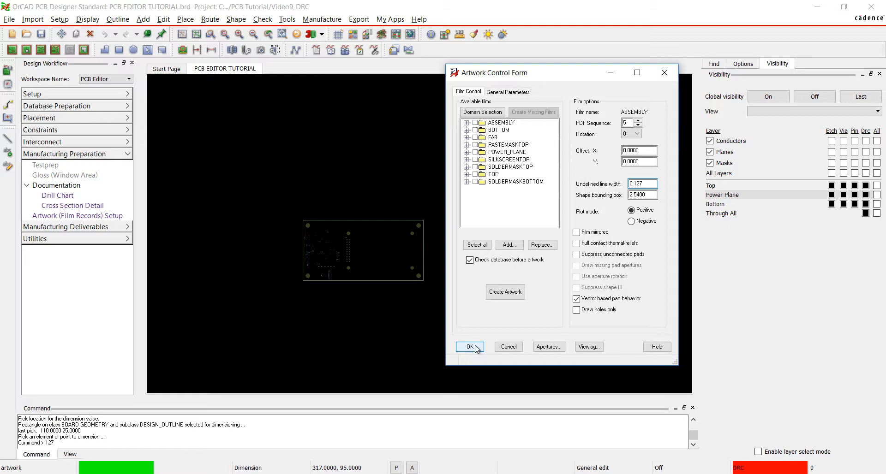
# Step: Preview the ASSEMBLY film and the FAB film on the board from the artwork setup's film list
pyautogui.rightClick(504, 124)
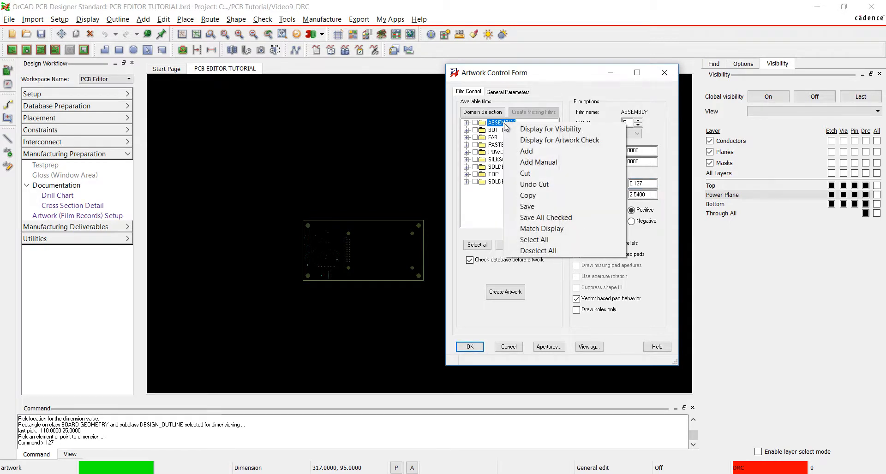
pyautogui.click(530, 130)
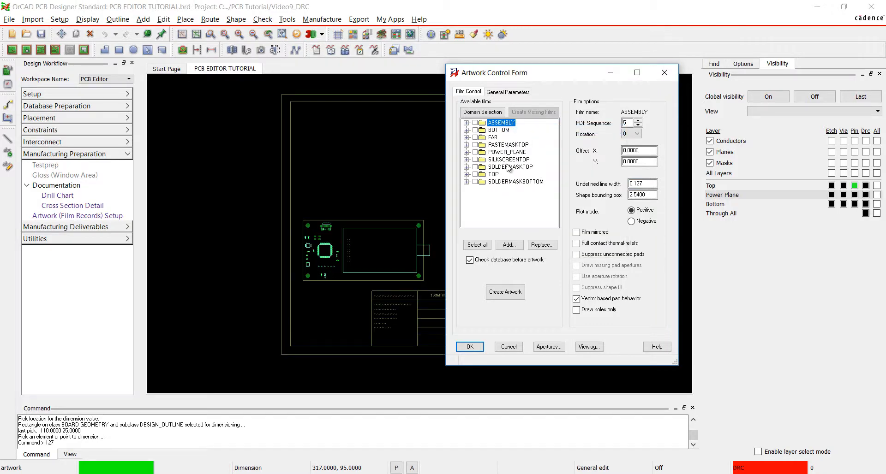
pyautogui.rightClick(498, 137)
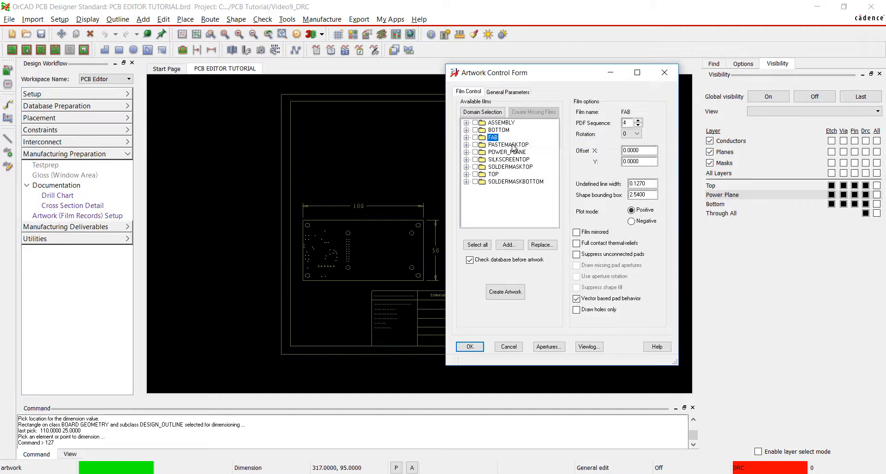
# Step: Switch the visibility view to the TOP film and, after checking it, to the ASSEMBLY film
pyautogui.click(774, 113)
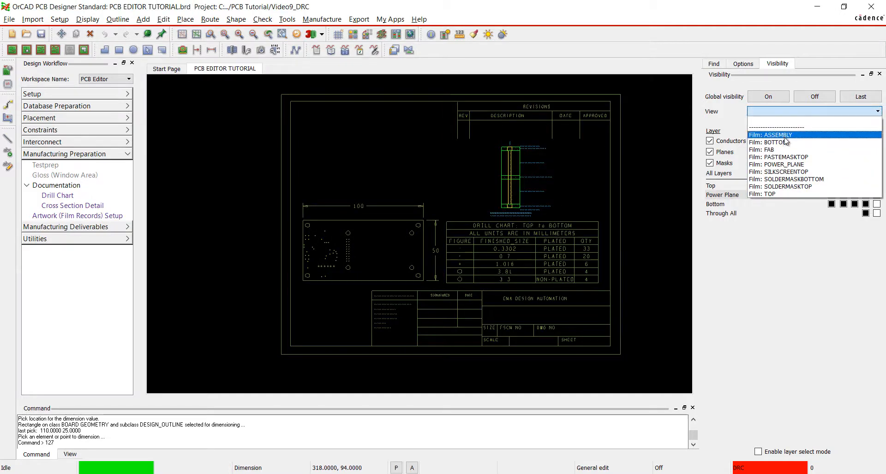
pyautogui.click(789, 195)
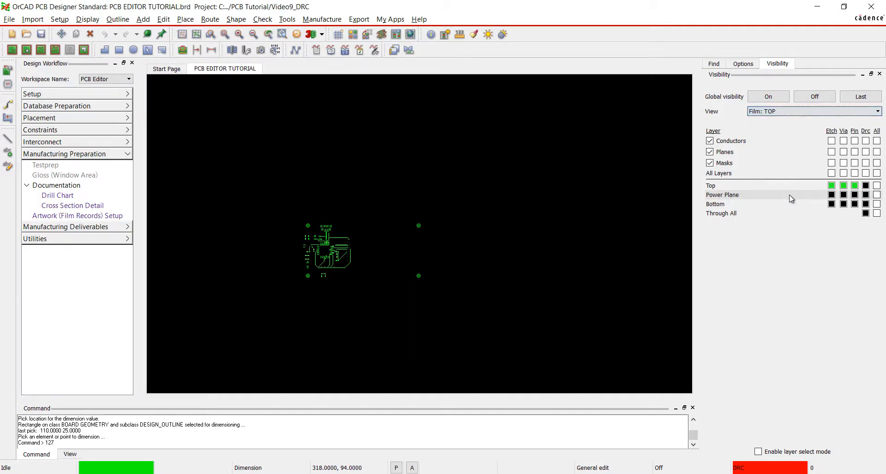
pyautogui.click(786, 114)
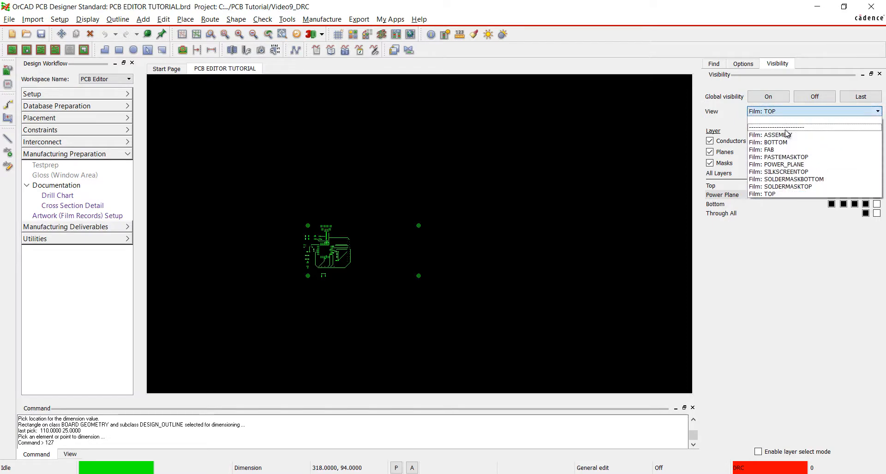
pyautogui.click(784, 133)
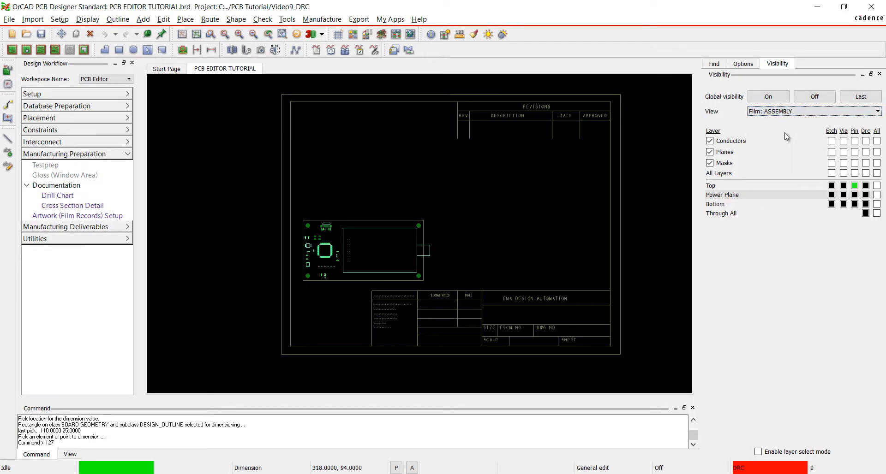